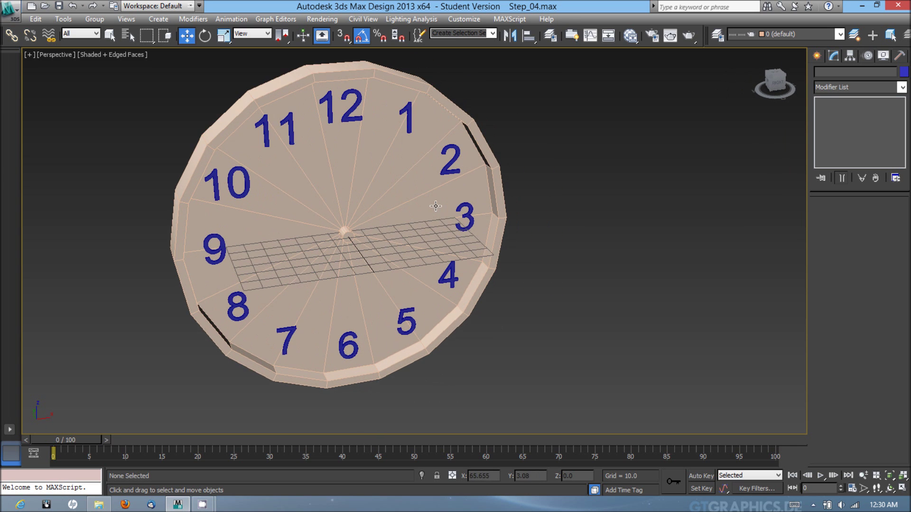
Step: Show the clock face in the Front view, zoomed and panned left to free grid space on the right
key(f)
scroll(486, 208, down, 15)
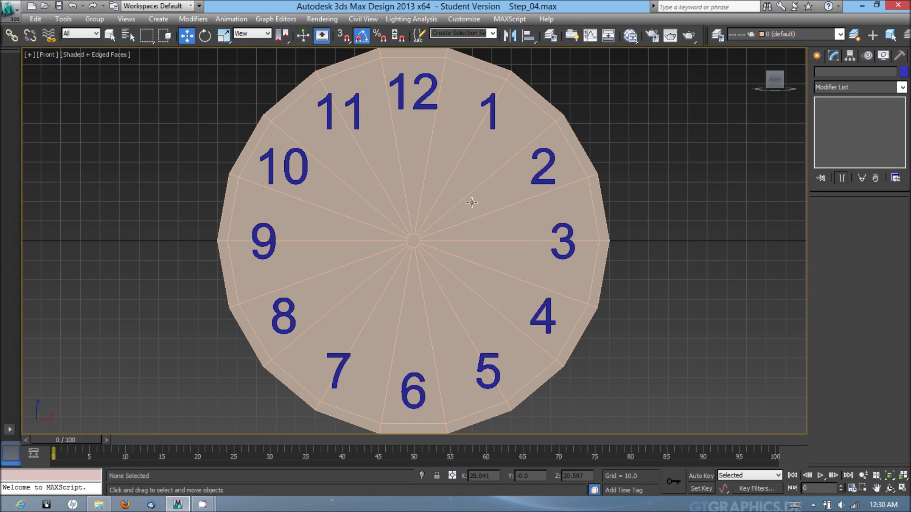
scroll(489, 213, up, 5)
middle_drag(581, 243, 508, 256)
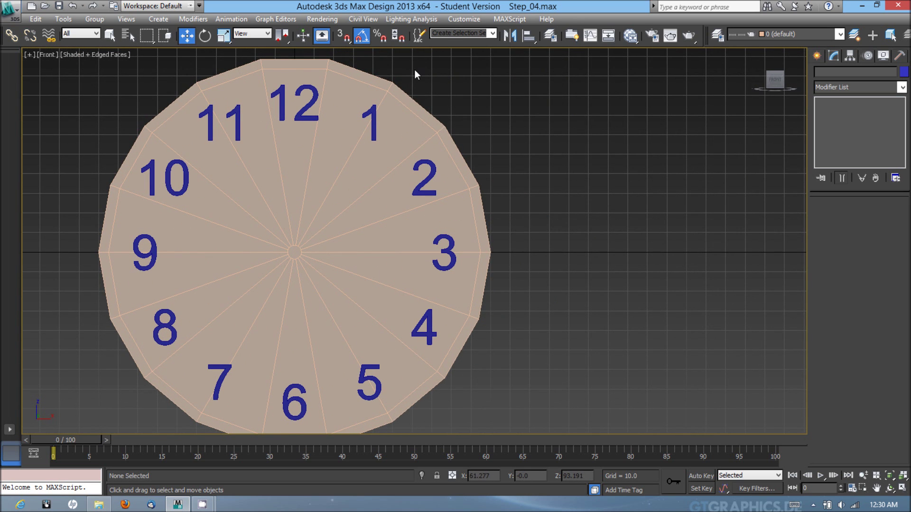
Step: With grid snapping on, start a Line spline along the arrow shaft's bottom and right edge
click(347, 38)
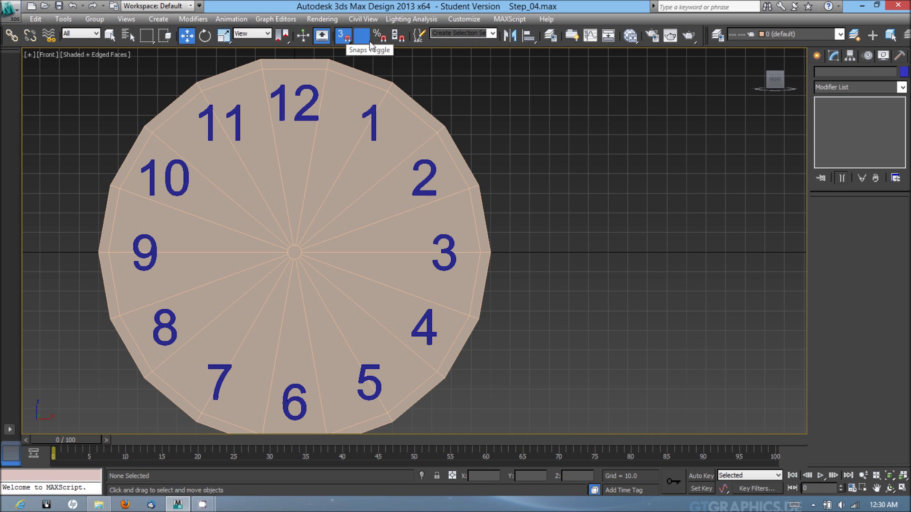
click(817, 55)
click(834, 74)
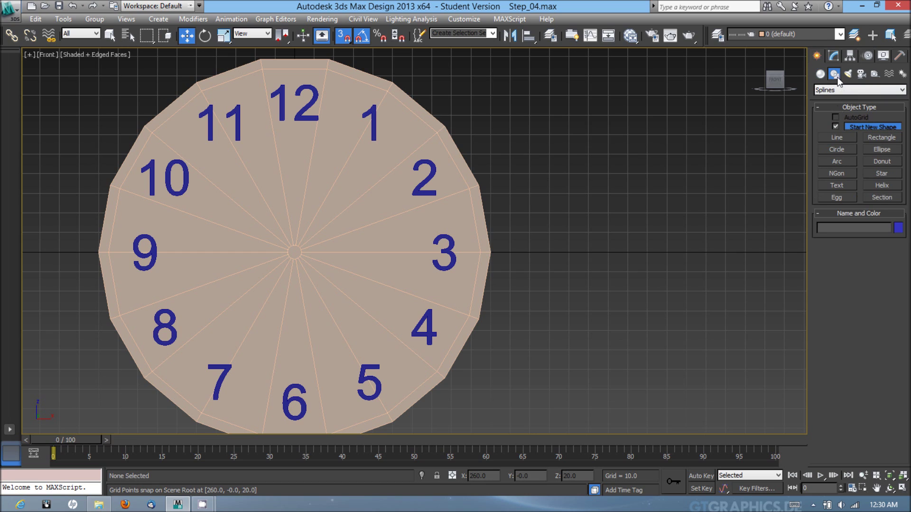
click(835, 138)
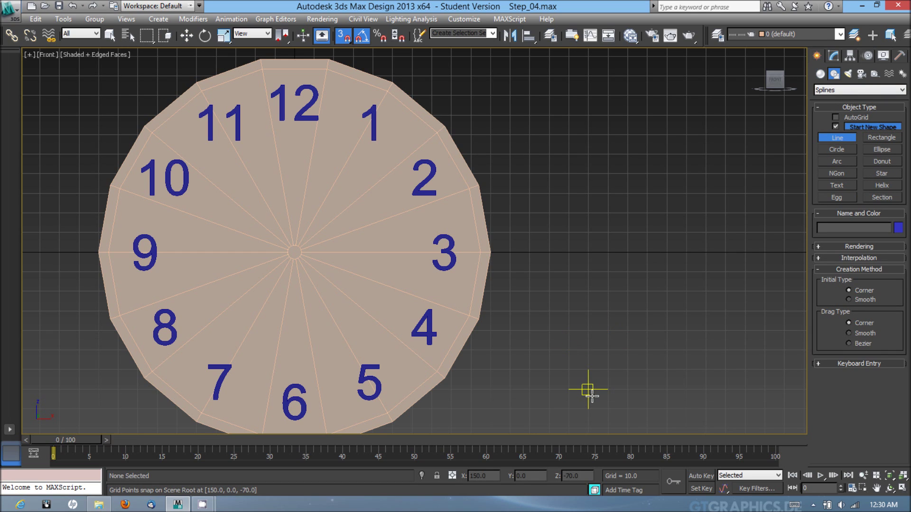
click(589, 390)
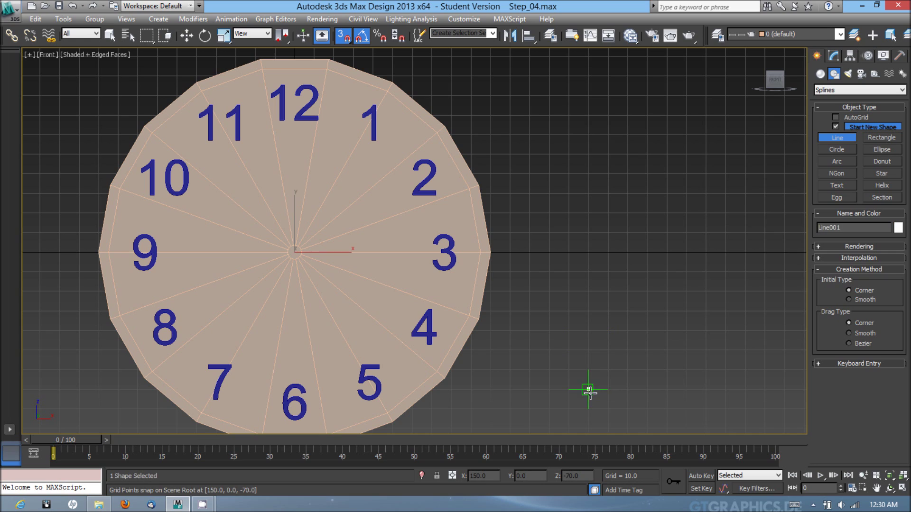
click(628, 389)
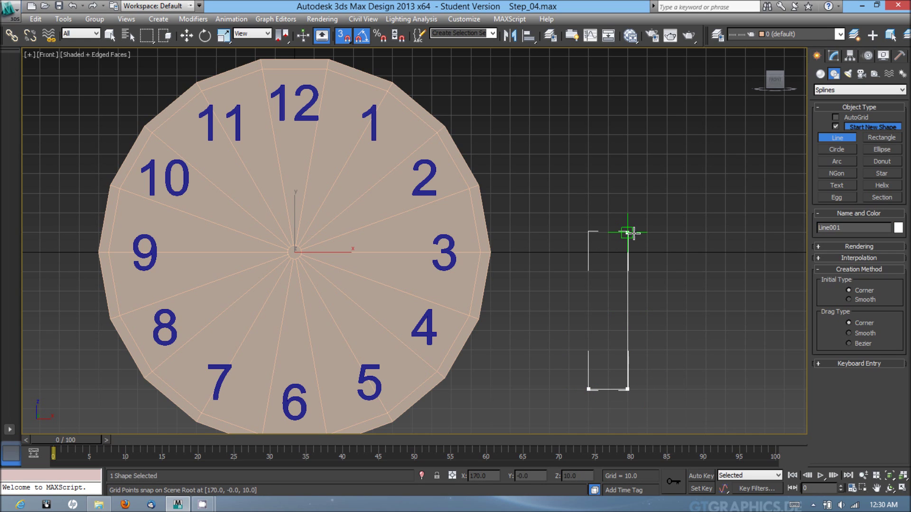
click(627, 232)
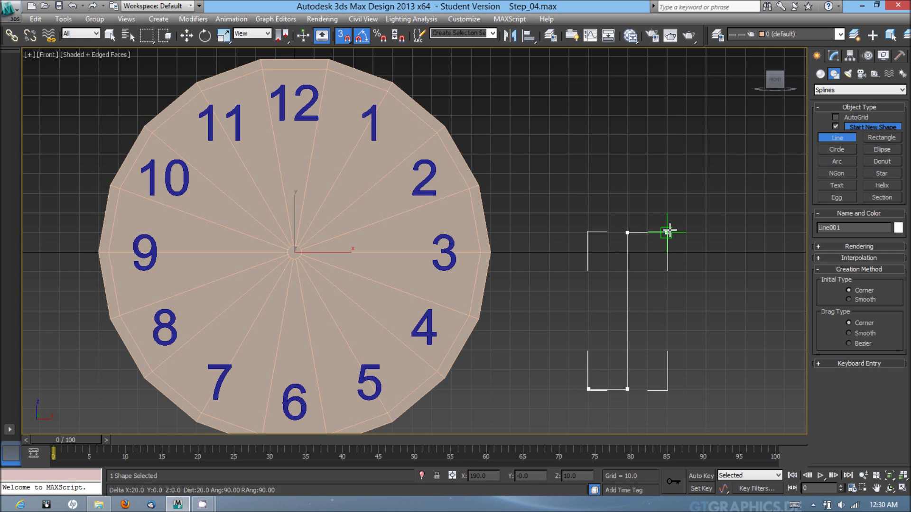
Step: Add the arrowhead tip and the left edges, then close the arrow outline as Line001
click(666, 233)
click(608, 154)
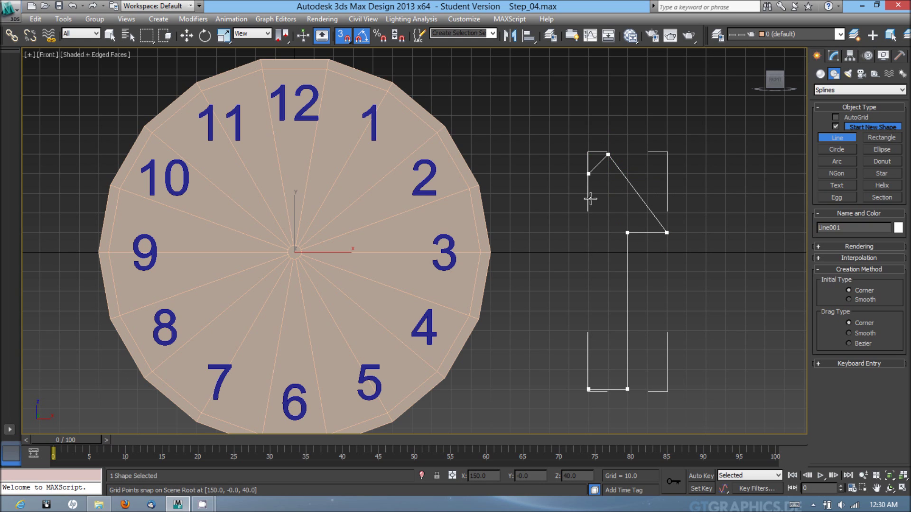
click(549, 232)
click(588, 233)
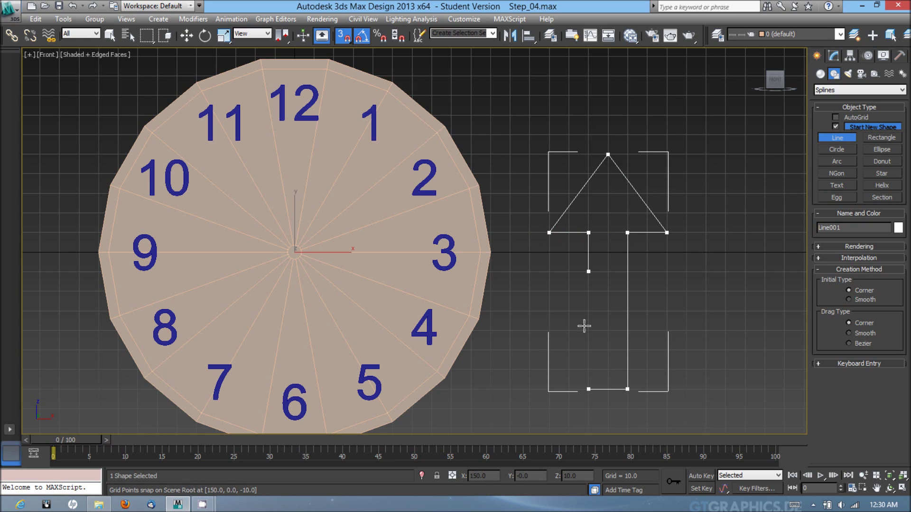
click(585, 389)
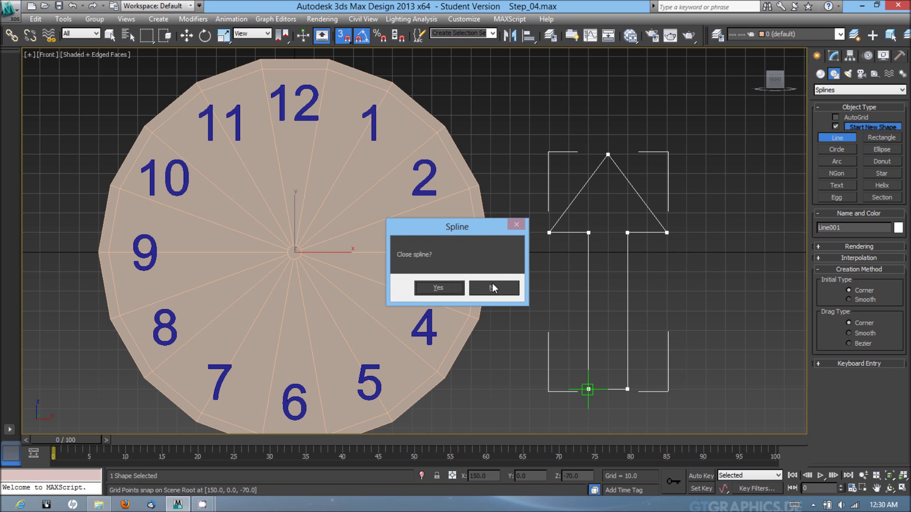
click(439, 288)
right_click(767, 127)
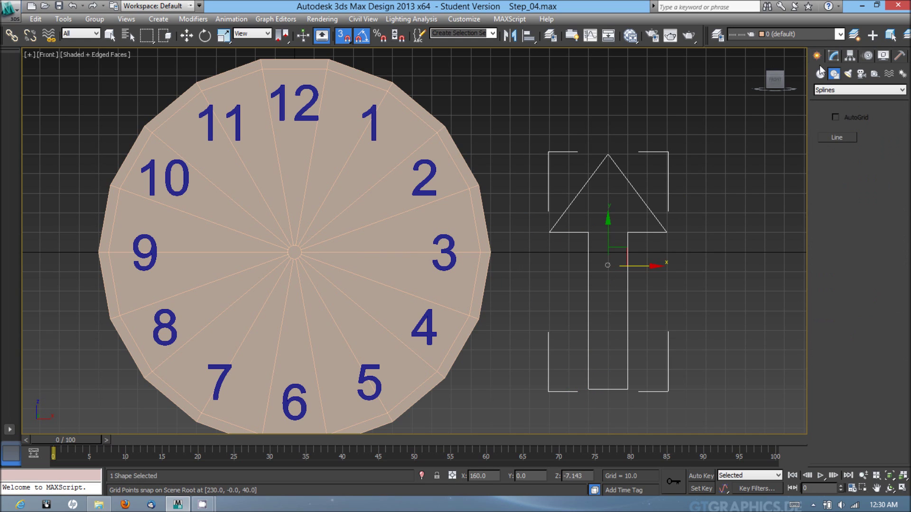
Step: Add an Extrude modifier to the arrow outline with Amount 1.5, viewed in perspective
click(835, 56)
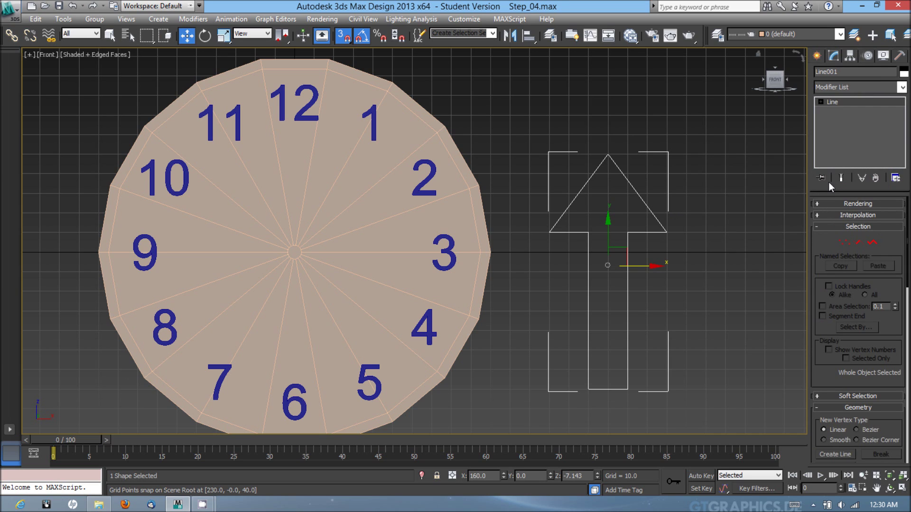
click(902, 87)
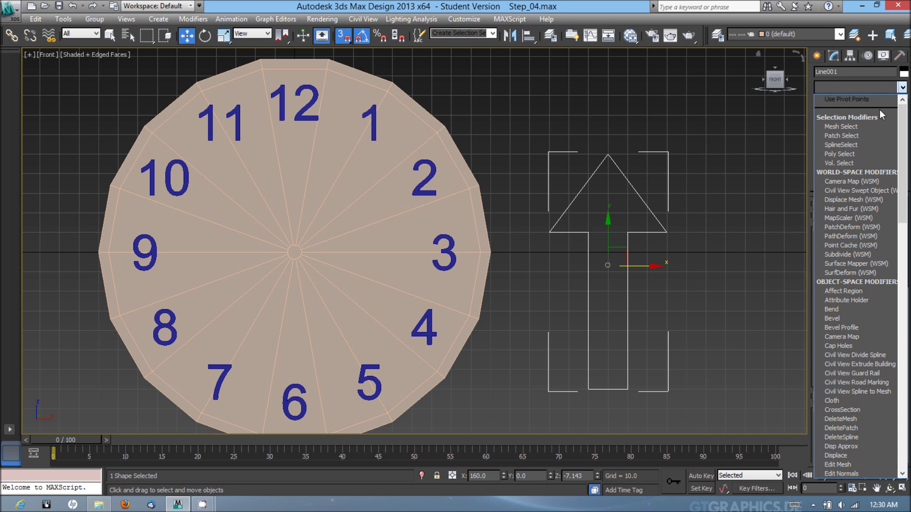
key(e)
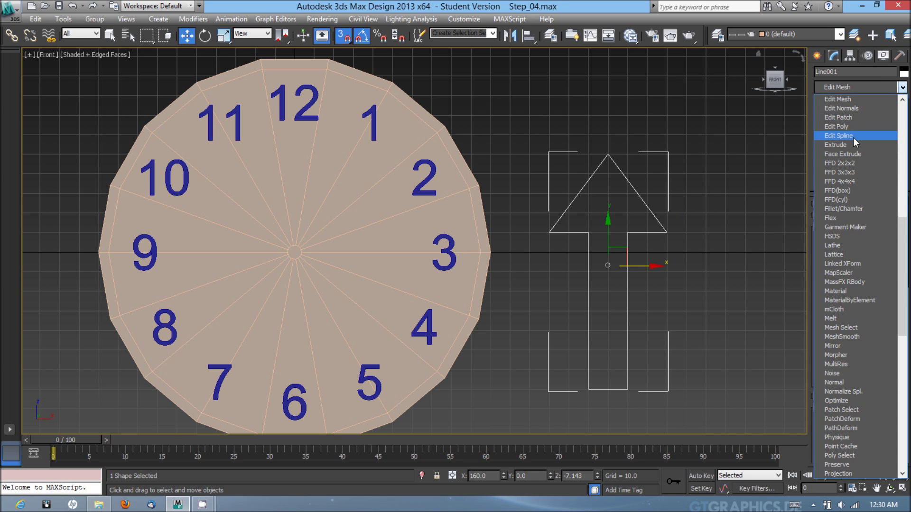
click(847, 145)
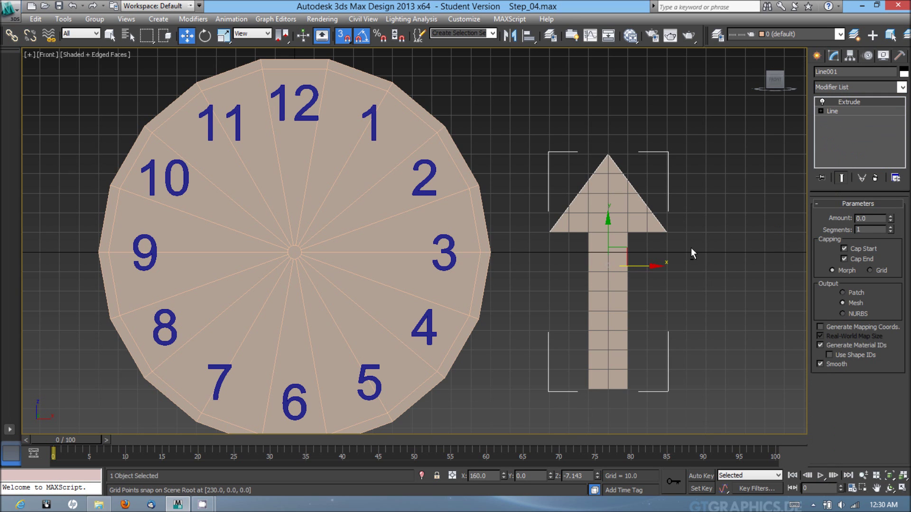
alt+middle_drag(691, 248, 704, 264)
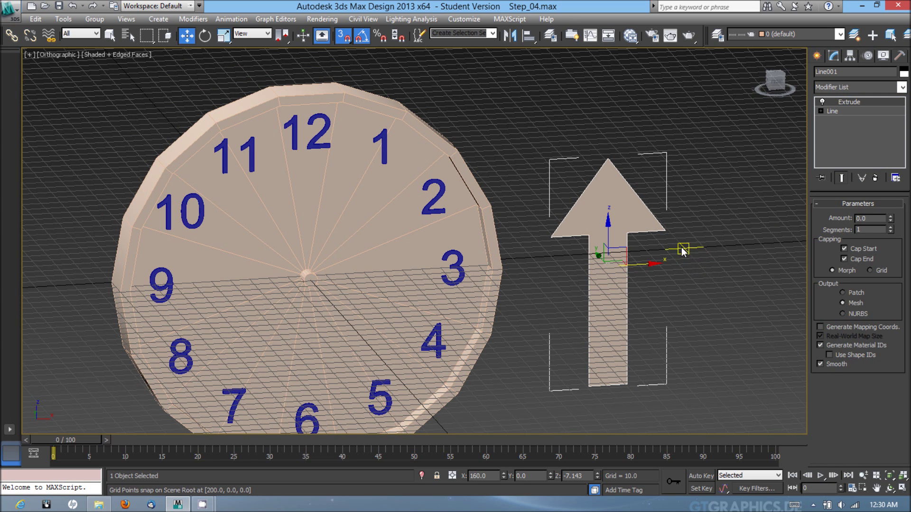
key(p)
double_click(878, 219)
text(1)
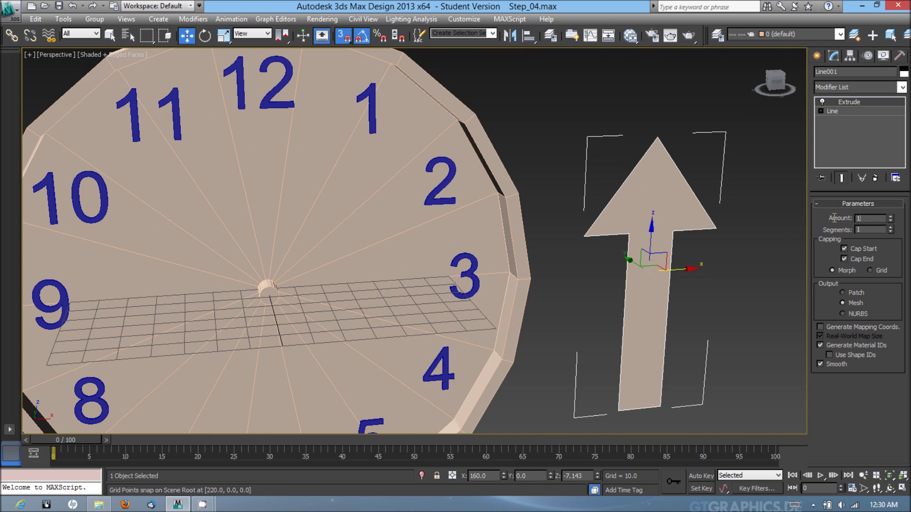
text(.5)
key(Return)
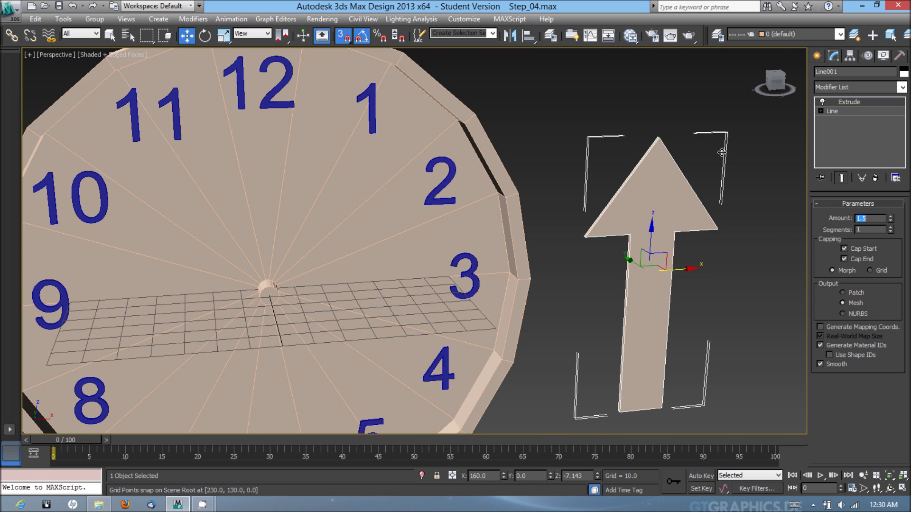
Step: Set the arrow's object colour to dark red
click(903, 74)
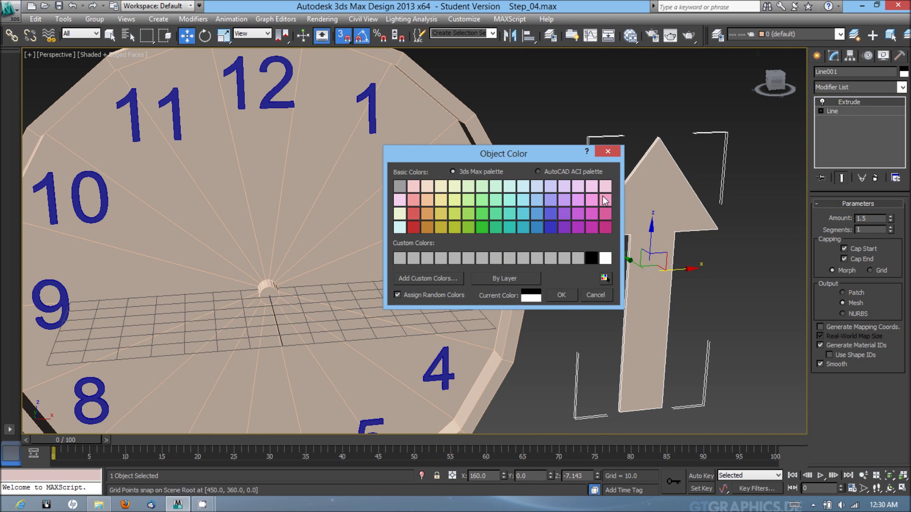
click(416, 225)
click(561, 295)
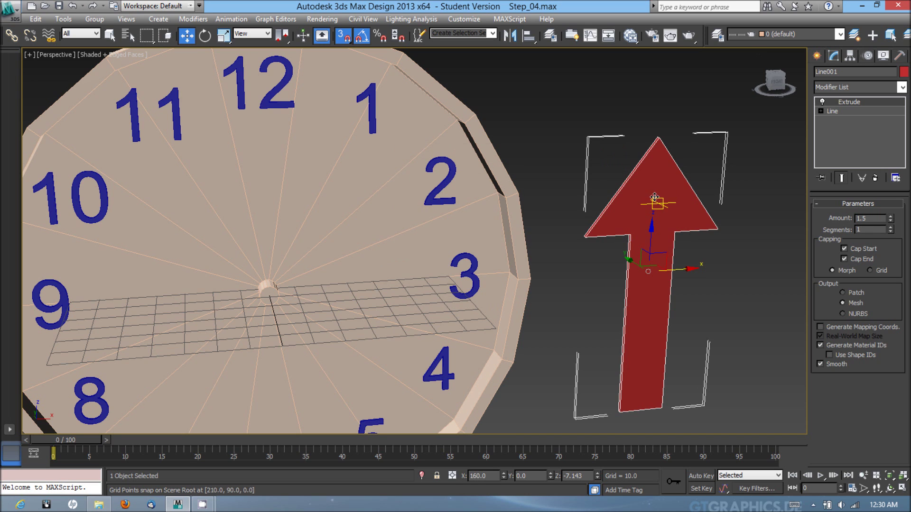
Step: In the Front view, move the red arrow onto the clock's centre
key(f)
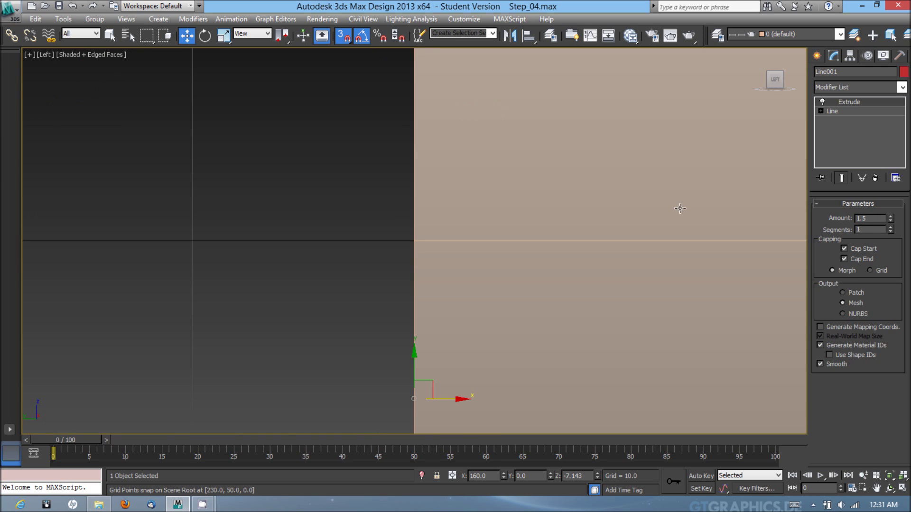
scroll(417, 177, down, 6)
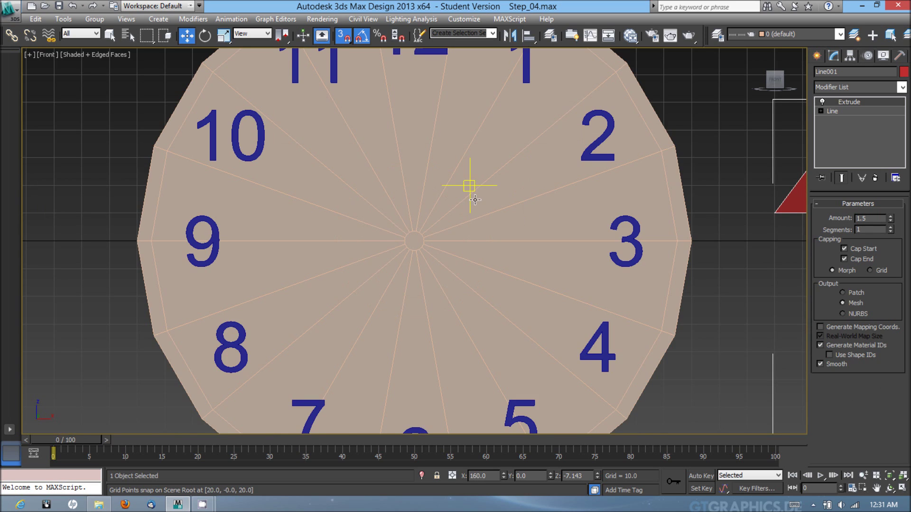
scroll(493, 221, down, 8)
scroll(493, 221, up, 4)
scroll(648, 265, up, 4)
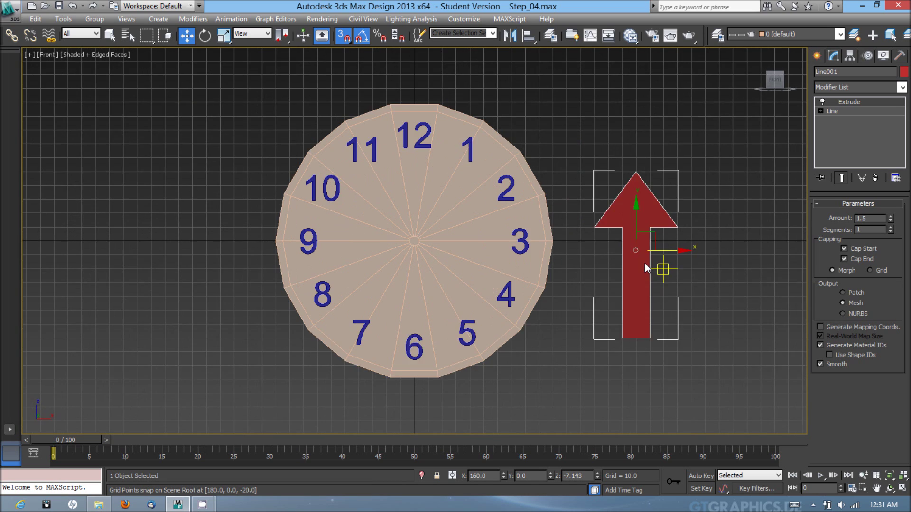
drag(766, 257, 456, 232)
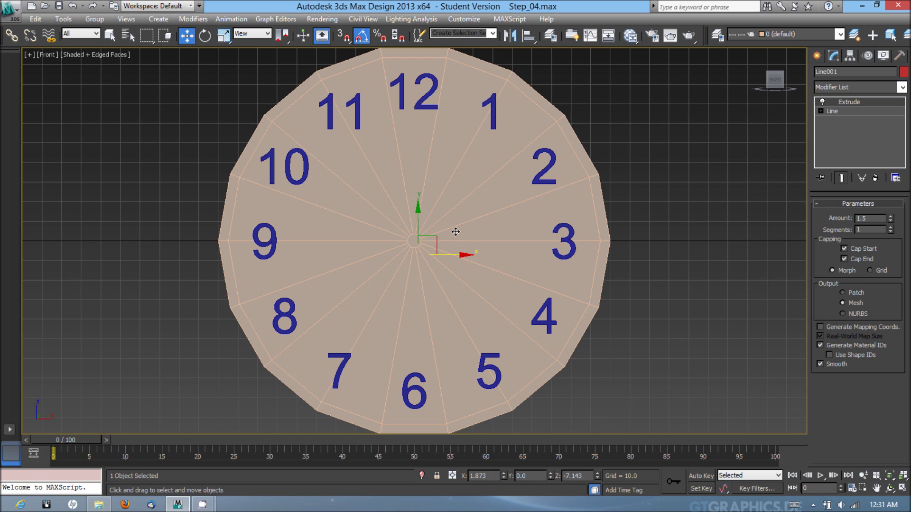
Step: From the Left wireframe view, bring the arrow out in front of the clock and raise it
key(l)
drag(417, 266, 517, 266)
scroll(516, 256, down, 4)
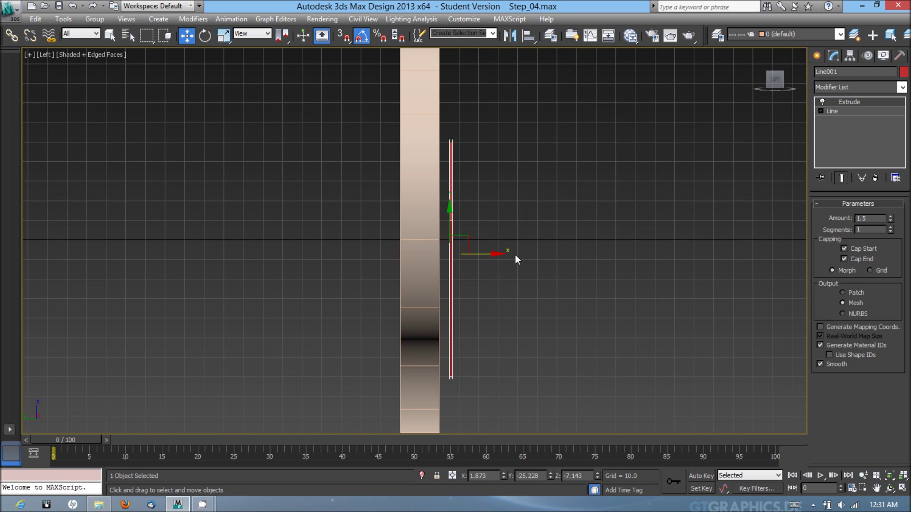
scroll(498, 249, up, 2)
drag(467, 234, 469, 185)
key(F3)
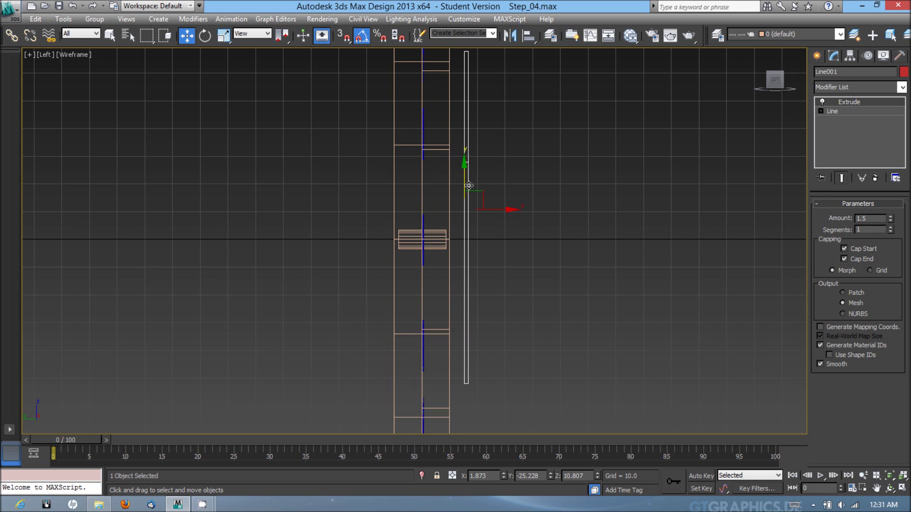
middle_drag(470, 186, 455, 257)
scroll(455, 257, up, 2)
drag(493, 278, 493, 211)
scroll(493, 211, down, 2)
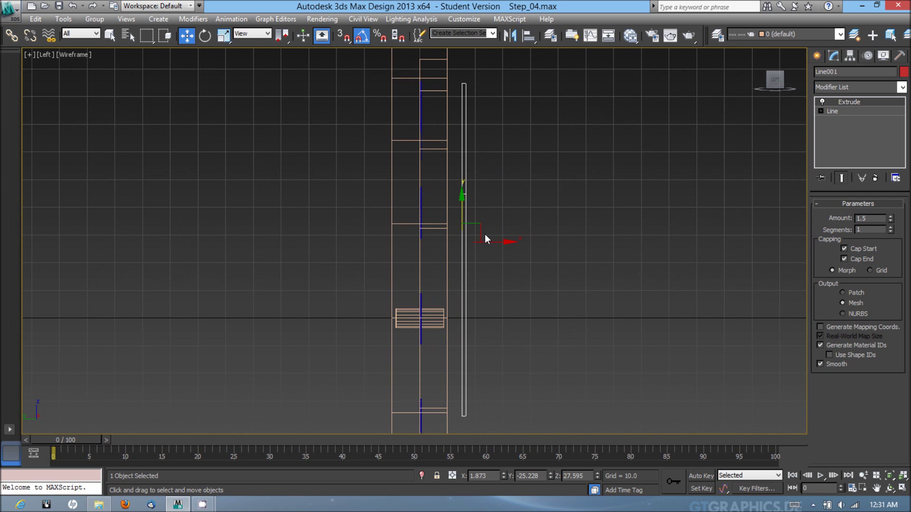
Step: Reselect the arrow and push it flush against the clock face's front
click(491, 246)
click(467, 227)
drag(492, 241, 457, 245)
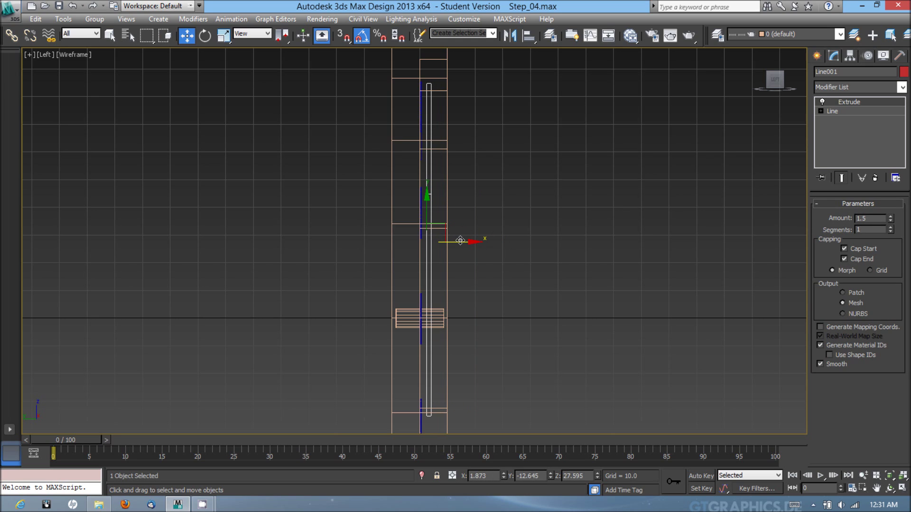
drag(459, 241, 458, 241)
key(alt)
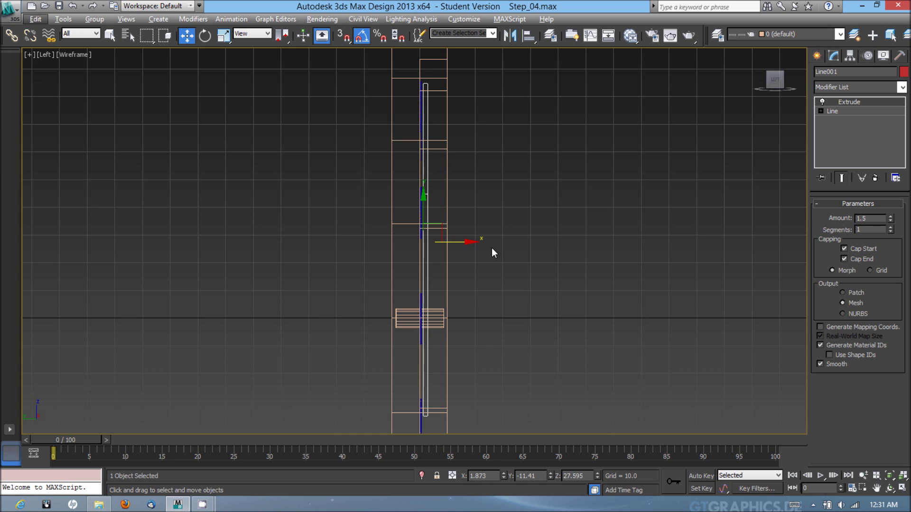
Step: Align the arrow's pivot to the central bolt cylinder on X and Z only, keeping its height
key(f)
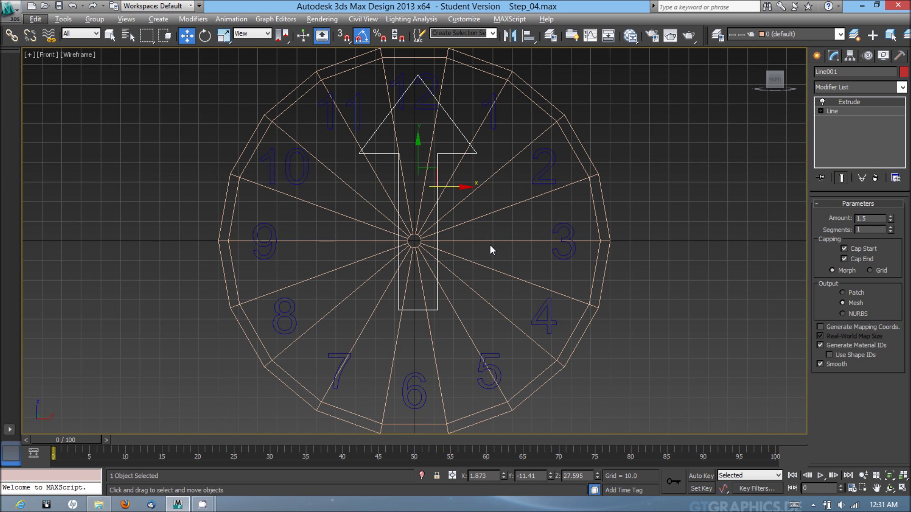
key(F3)
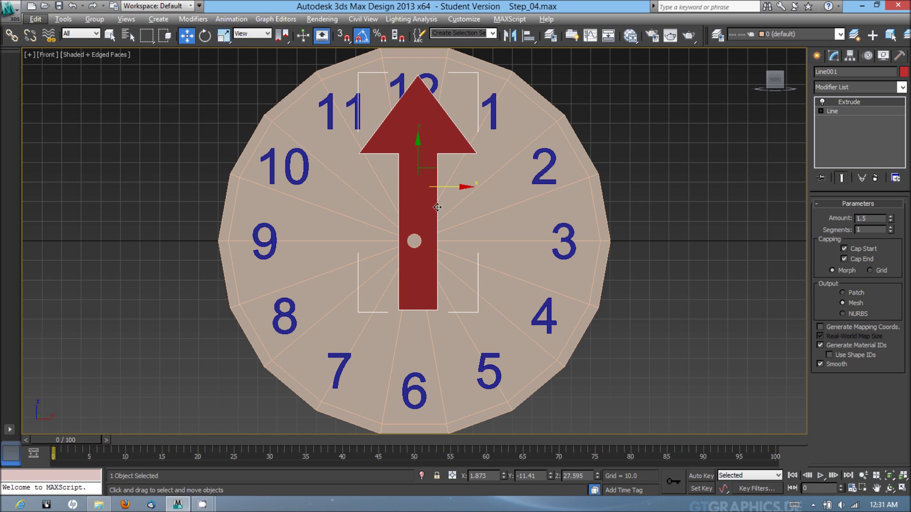
key(alt+a)
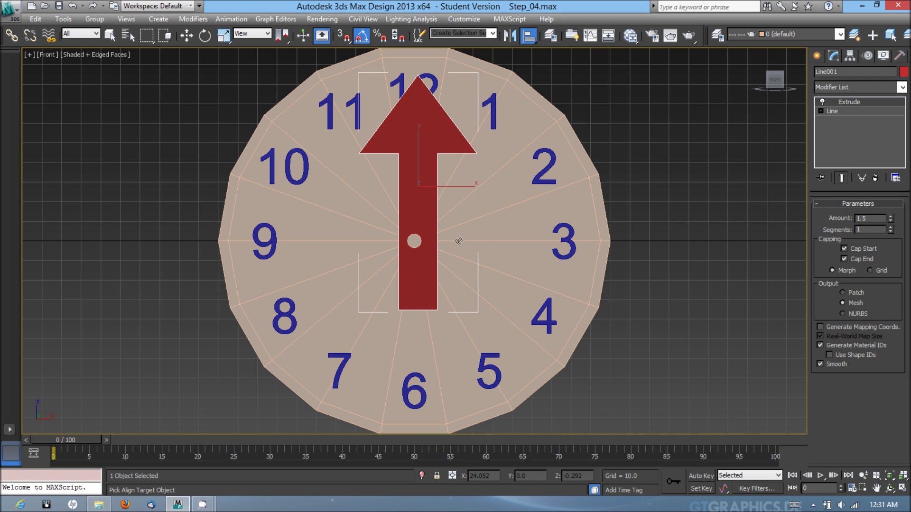
click(446, 259)
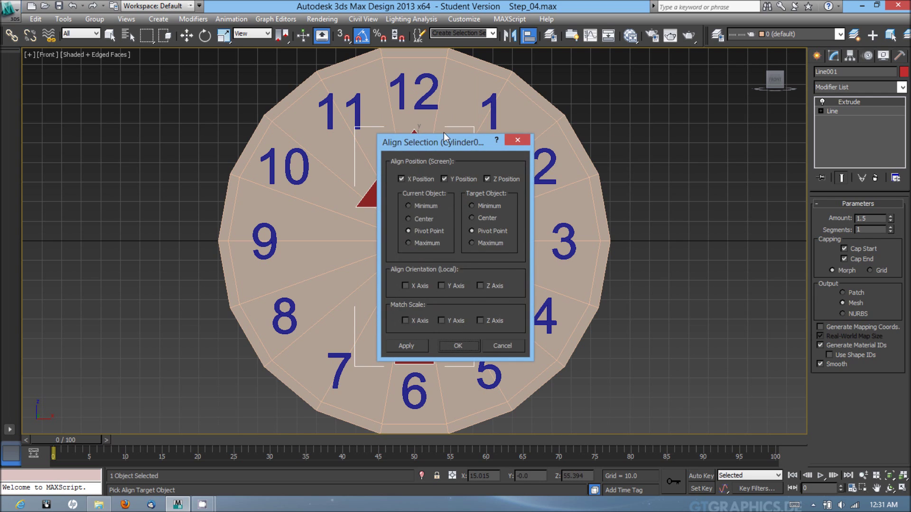
drag(488, 142, 673, 122)
click(640, 159)
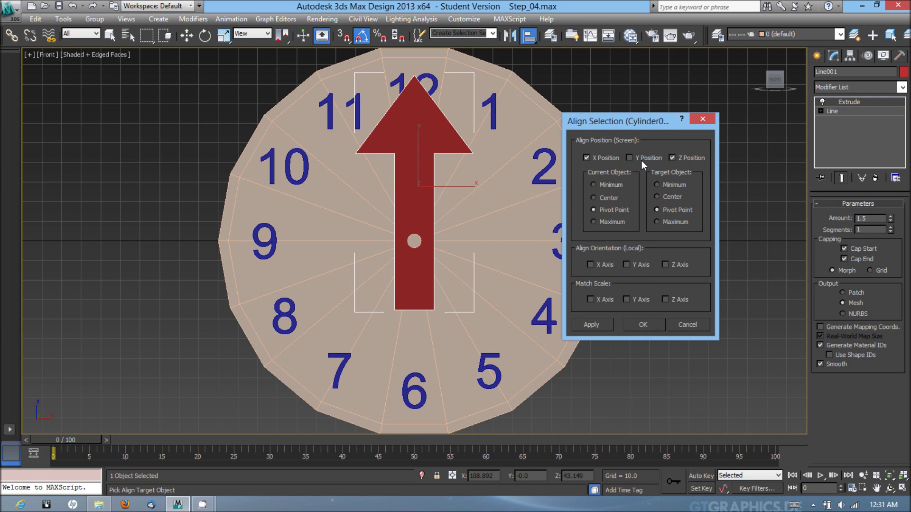
Step: Apply the bolt alignment, then scale the arrow to about 71% and adjust its width
click(642, 325)
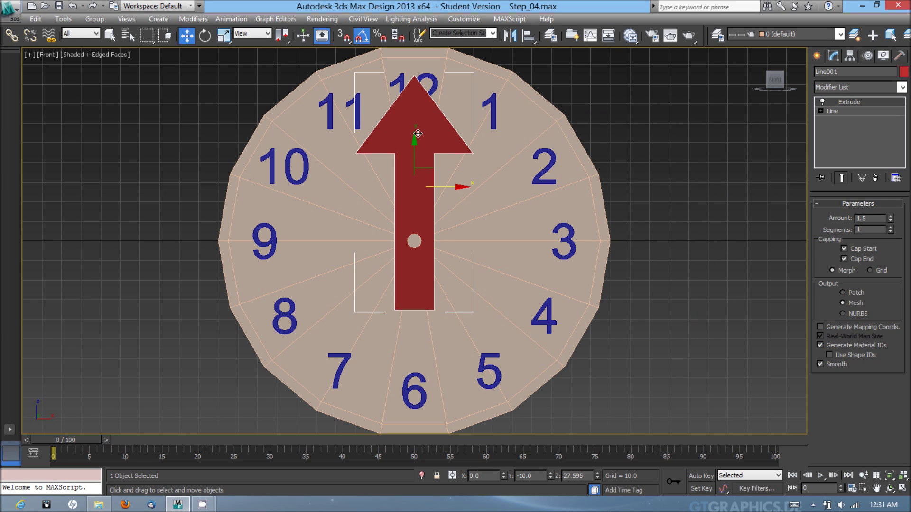
key(e)
key(r)
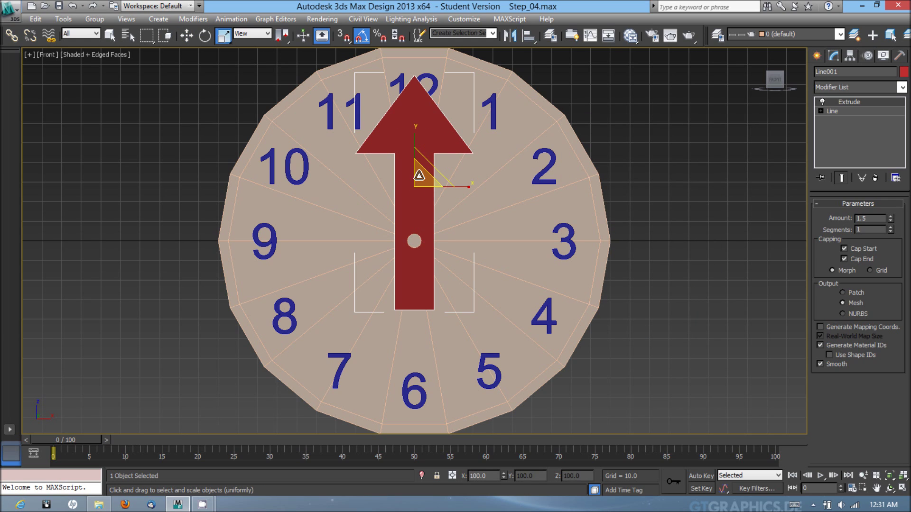
drag(419, 175, 418, 199)
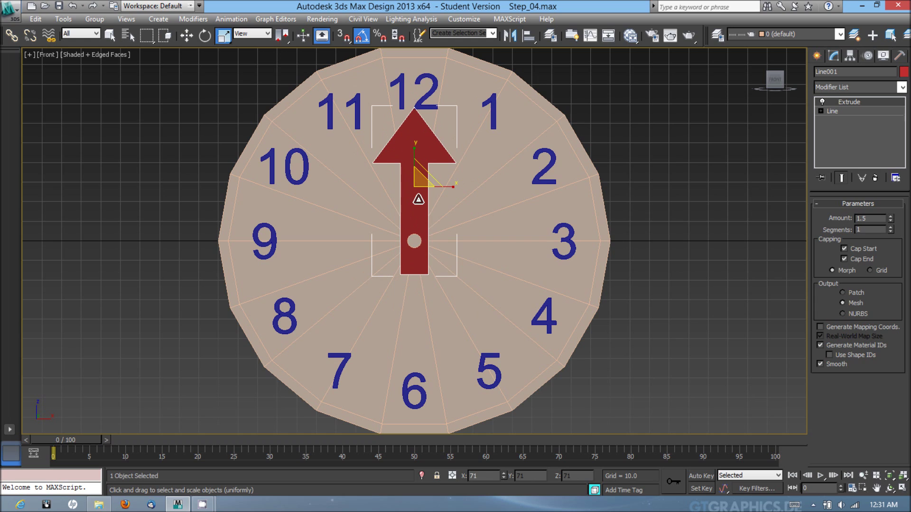
drag(457, 185, 470, 186)
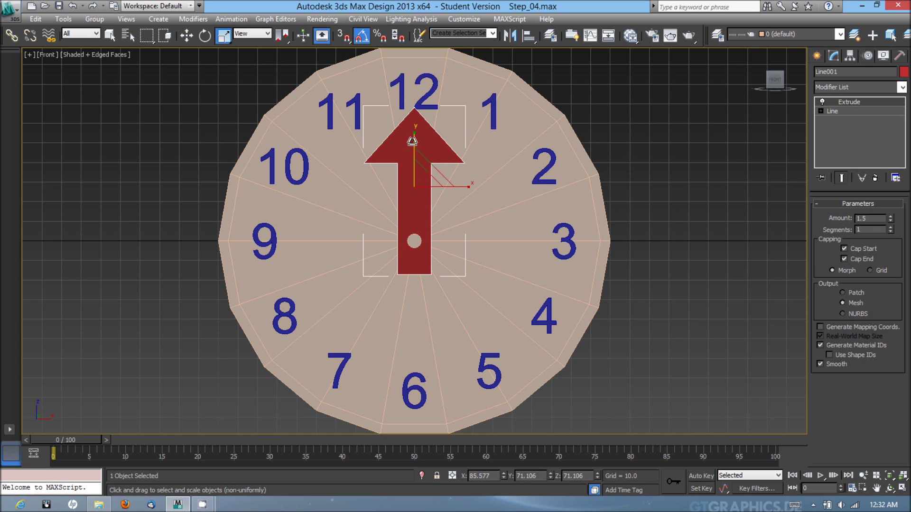
drag(427, 164, 424, 168)
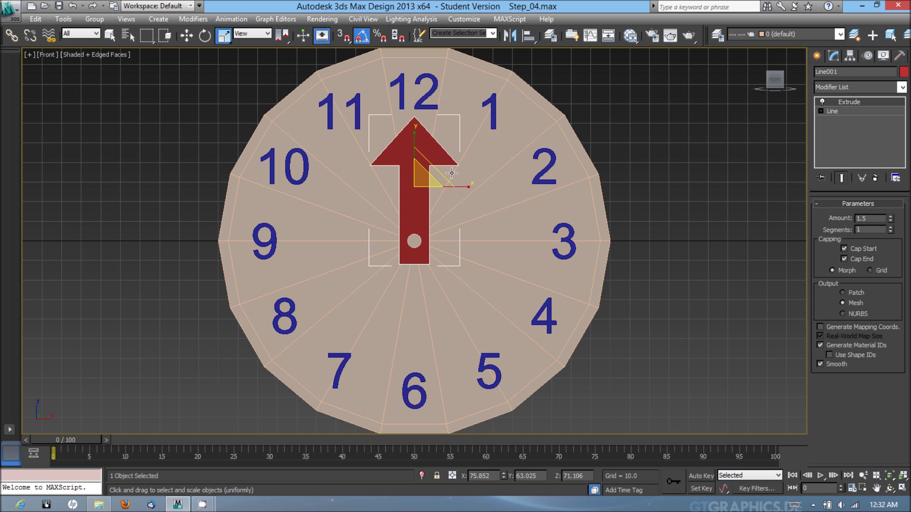
Step: Move the arrow up the clock face so its tip reaches the 12
key(w)
drag(417, 154, 415, 133)
key(e)
key(r)
key(w)
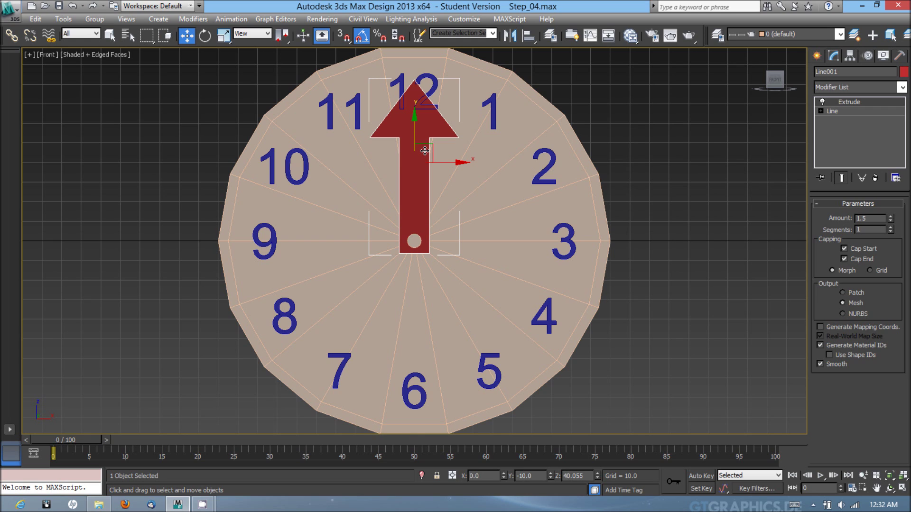
Step: In the Left wireframe view, Shift-drag the arrow to make an independent Copy, Line002
key(l)
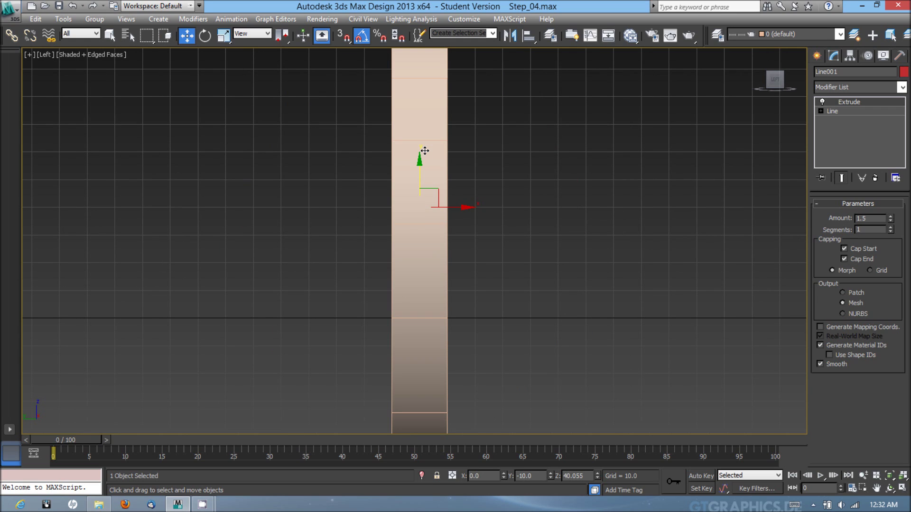
key(F3)
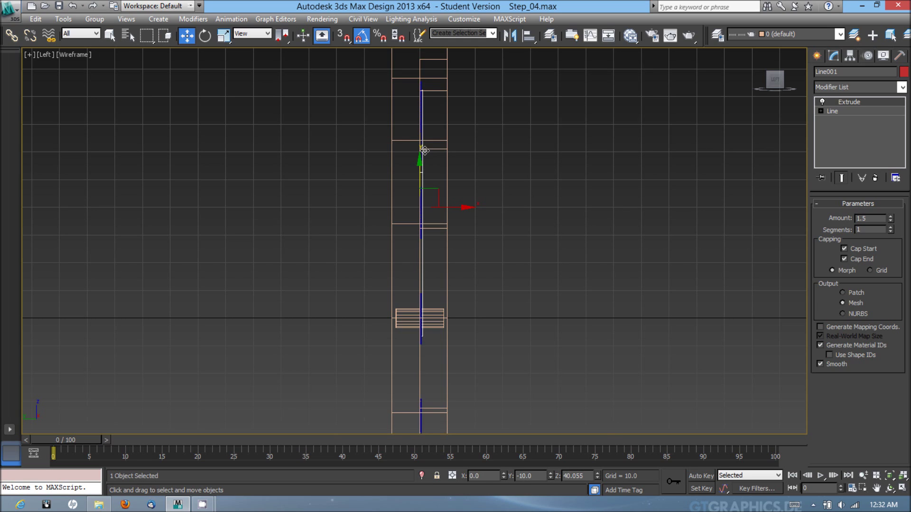
mouse_move(449, 207)
shift+mouse_down()
mouse_move(492, 210)
mouse_move(455, 212)
shift+mouse_up()
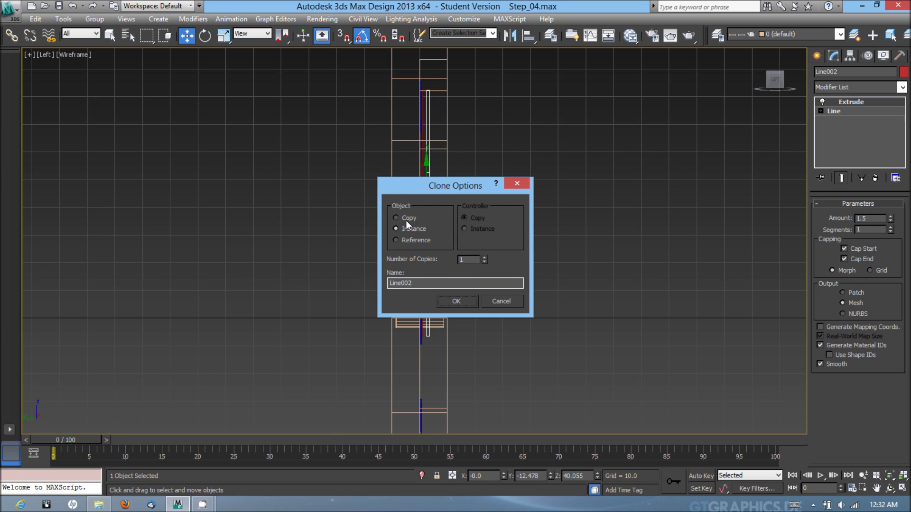
click(406, 218)
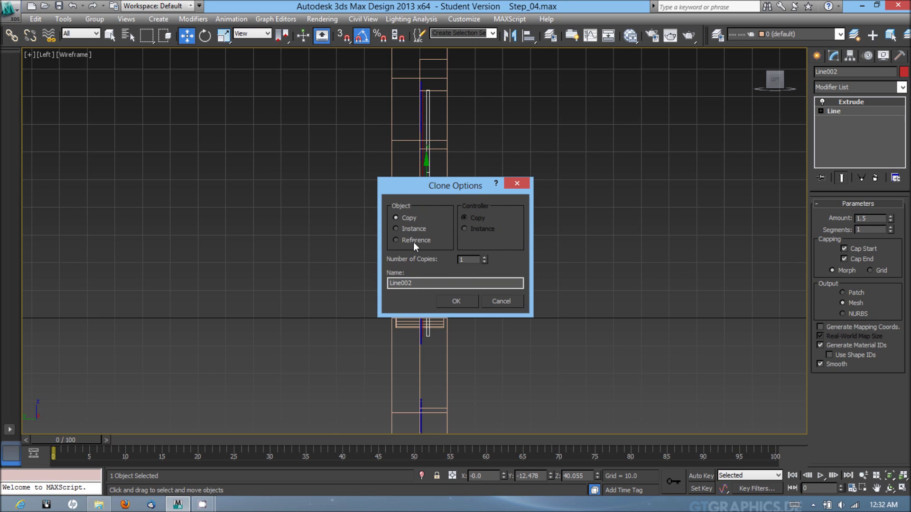
click(458, 298)
Step: Shorten Line002 to 83% height, realign it to the bolt, and lower it slightly
key(f)
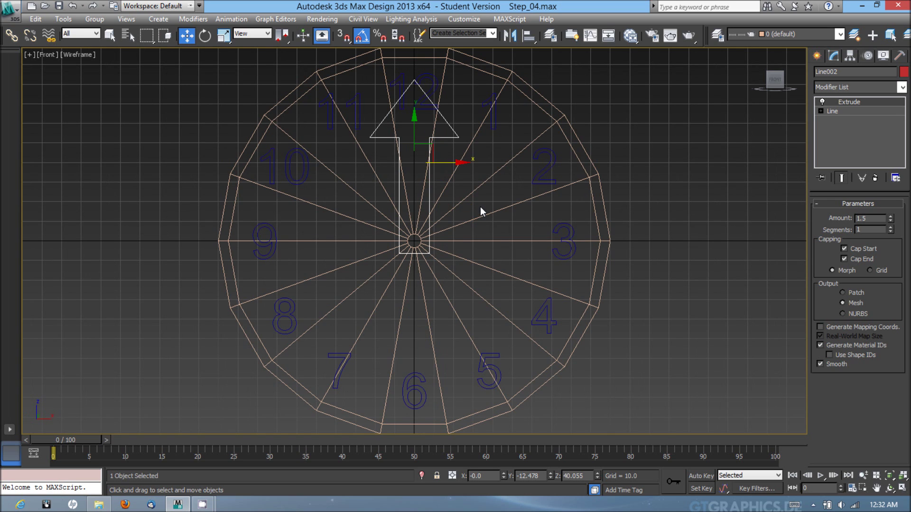
key(F3)
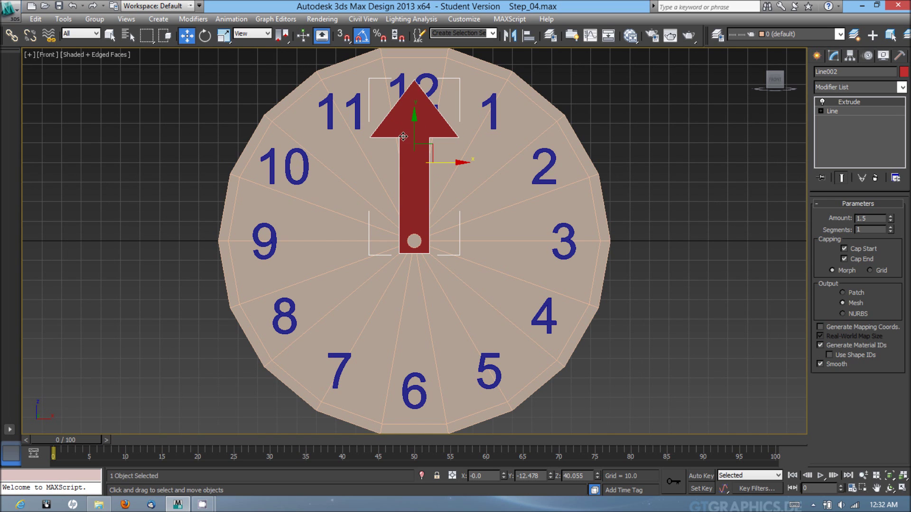
key(r)
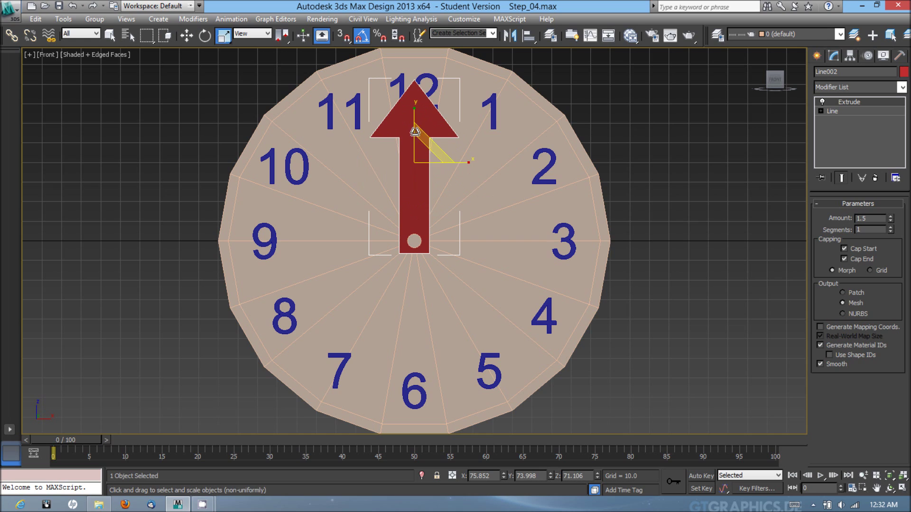
drag(415, 115, 415, 124)
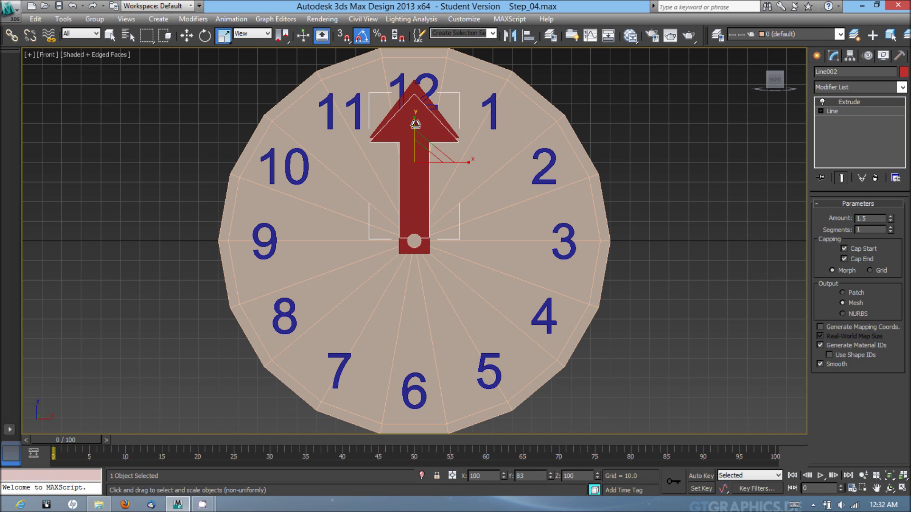
key(w)
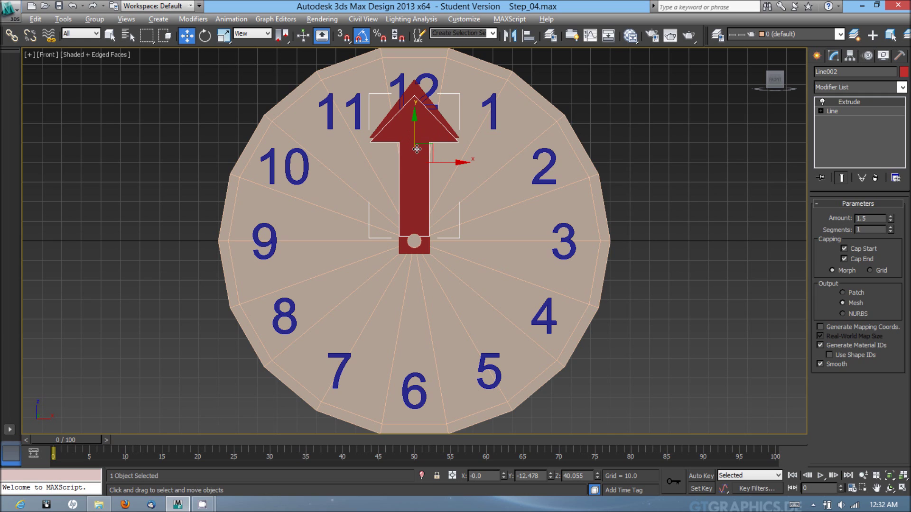
key(alt+a)
click(456, 256)
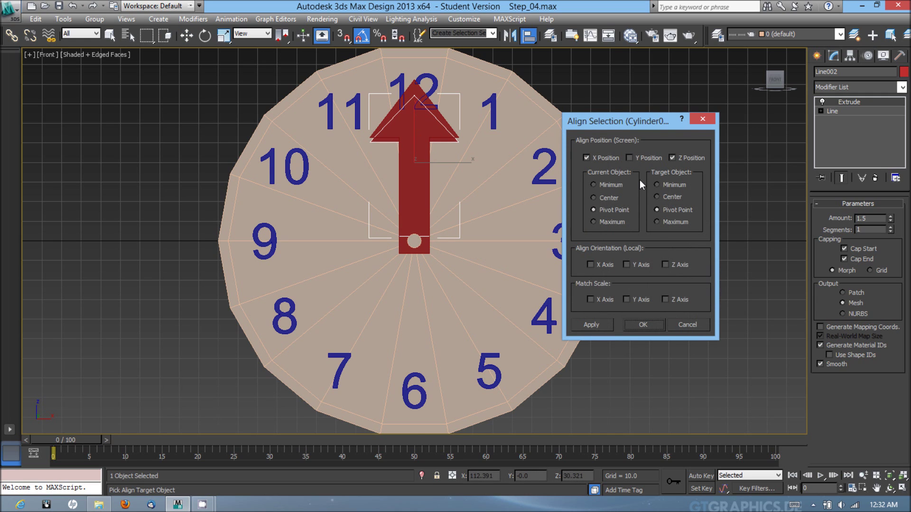
click(654, 324)
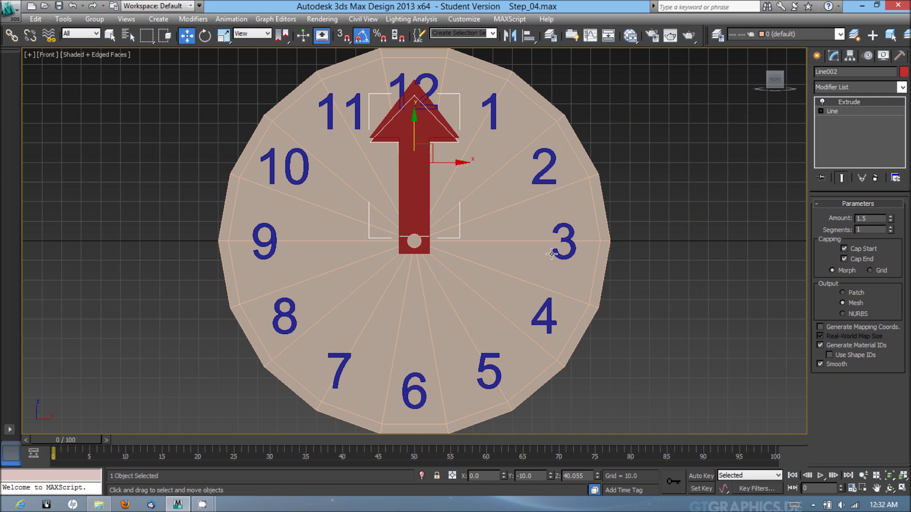
drag(414, 130, 414, 146)
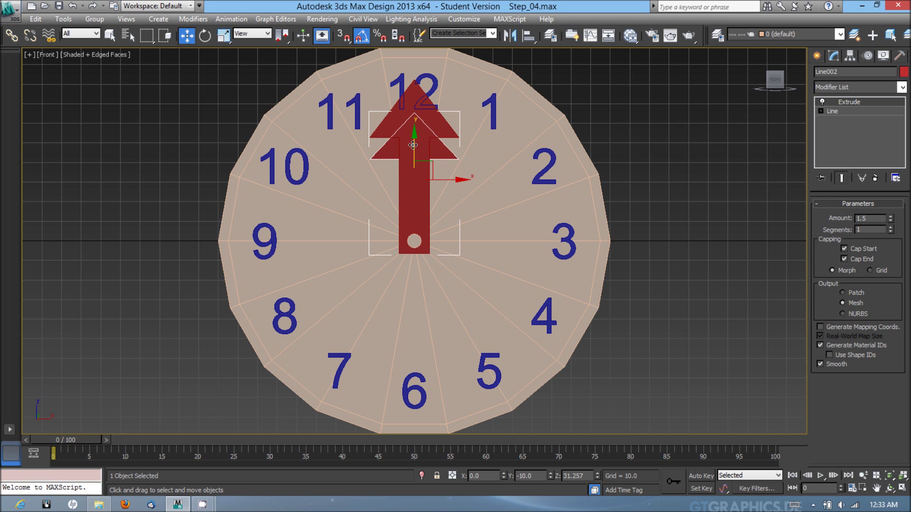
Step: Set Line002's object colour to blue
click(903, 72)
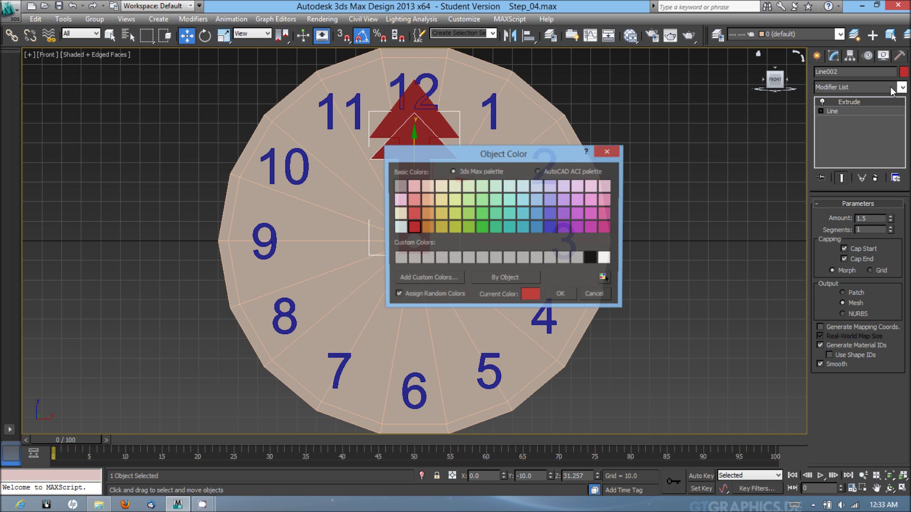
click(551, 228)
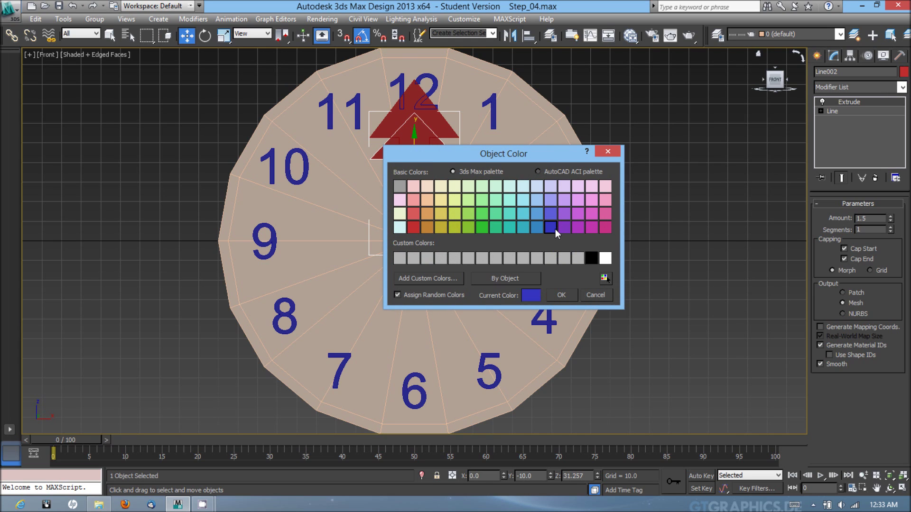
click(562, 296)
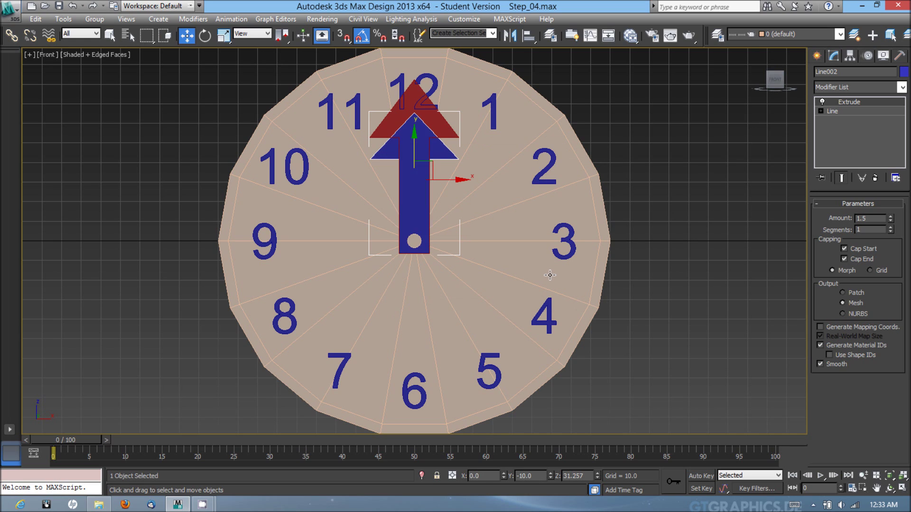
Step: In the Left wireframe view, nudge the blue arrow just in front of the red, then return to shaded Front
key(l)
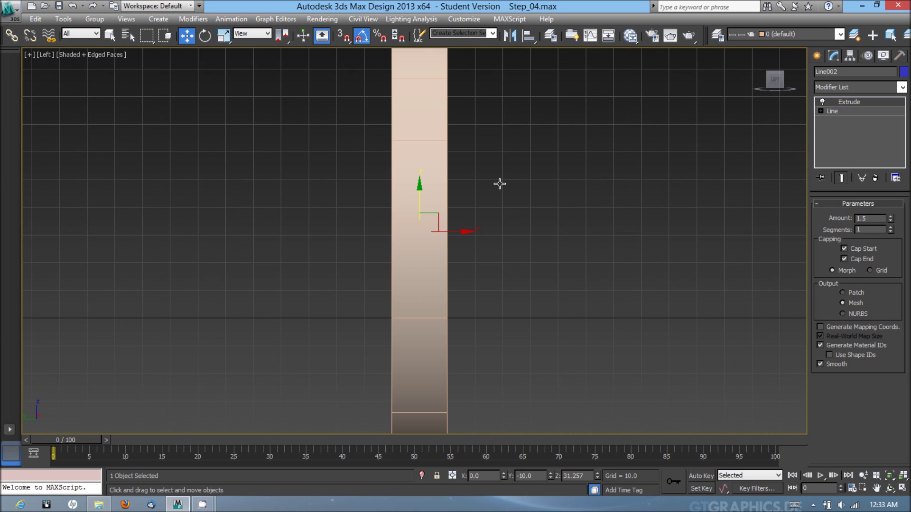
key(F3)
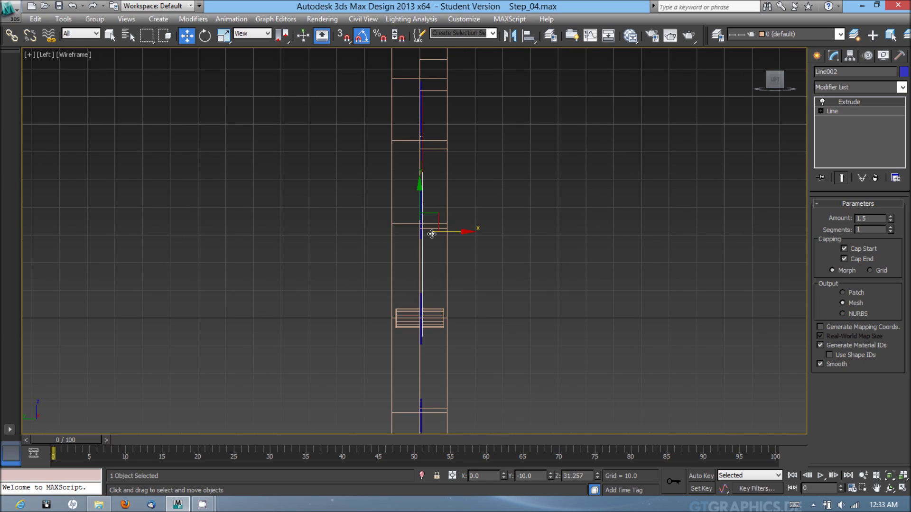
mouse_move(452, 236)
mouse_down()
mouse_move(464, 236)
mouse_move(457, 239)
mouse_up()
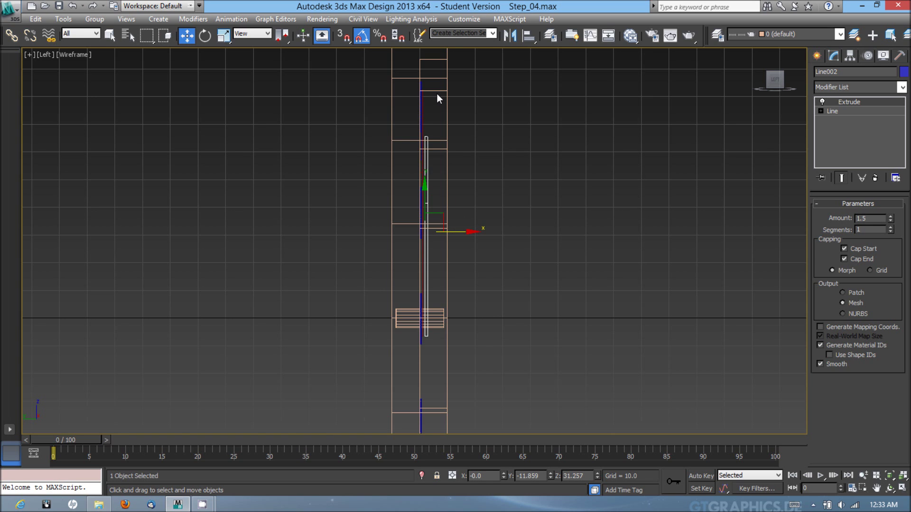
key(f)
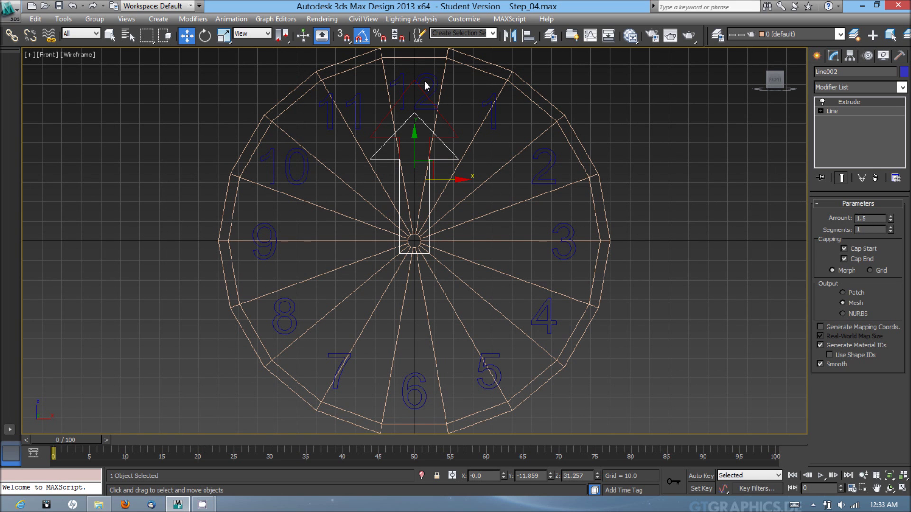
key(F3)
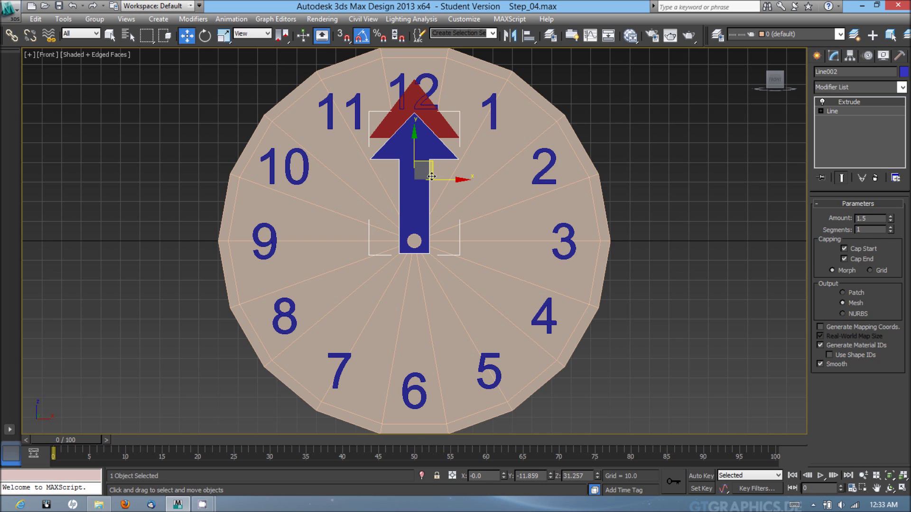
Step: Shift-drag the blue arrow into an independent copy, Line003, and colour it green
shift+drag(431, 176, 482, 186)
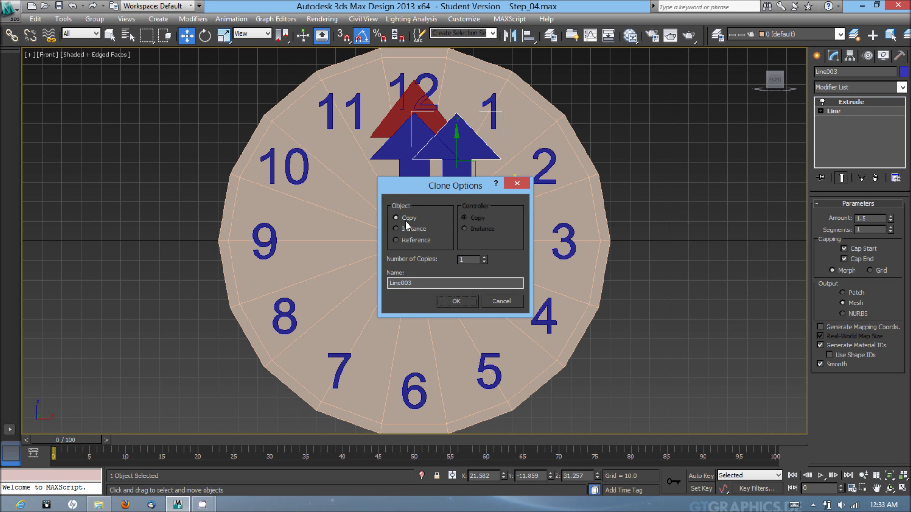
click(446, 304)
click(904, 72)
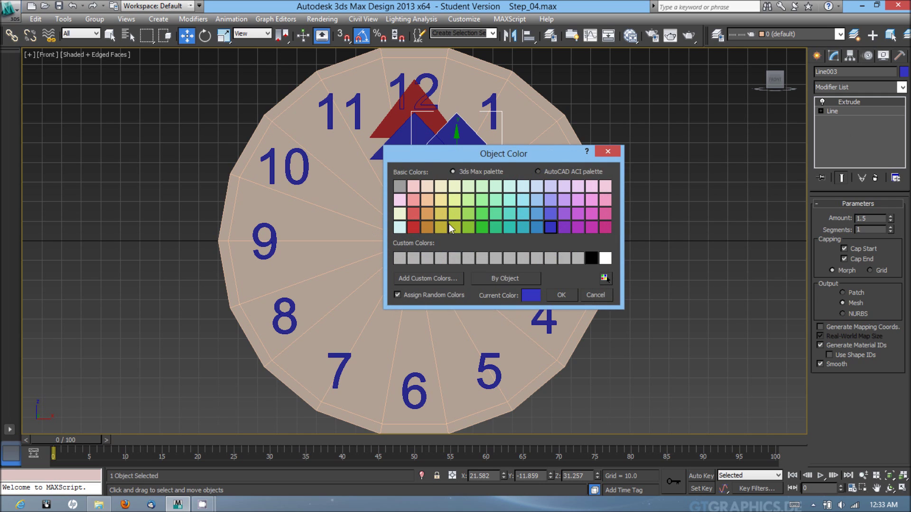
click(480, 226)
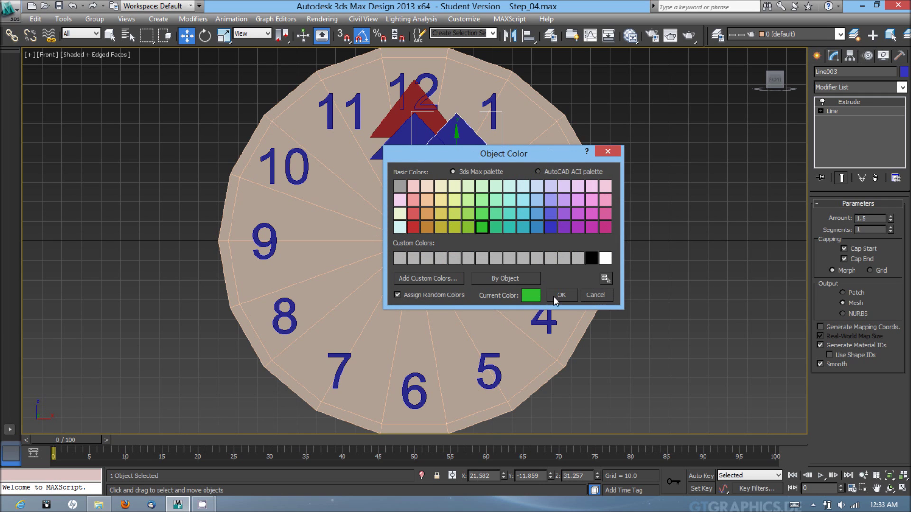
click(558, 295)
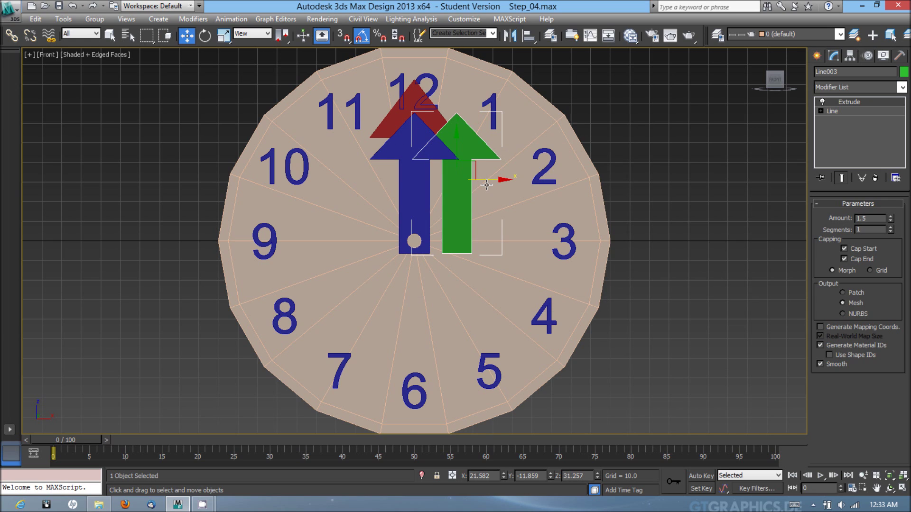
Step: In the wireframe Left view, move the green arrow (Line003) further forward than the blue hand
key(l)
key(F3)
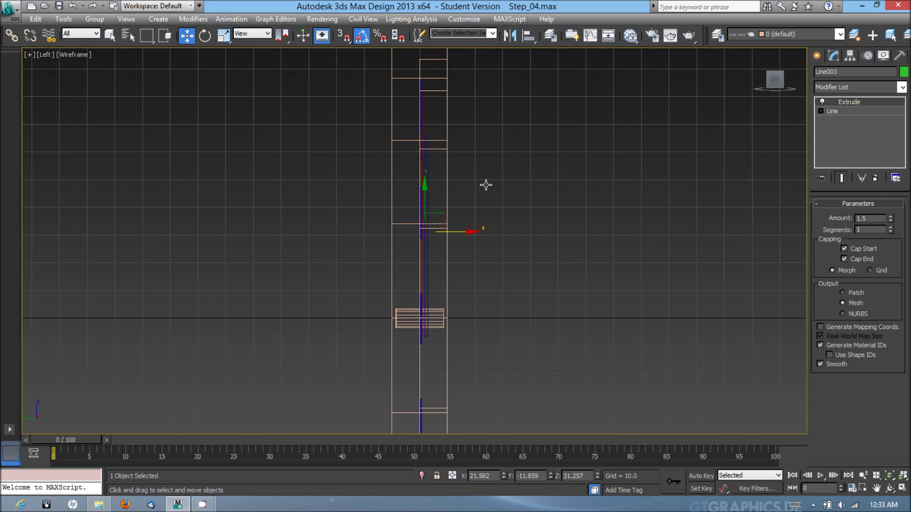
shift+drag(450, 232, 457, 236)
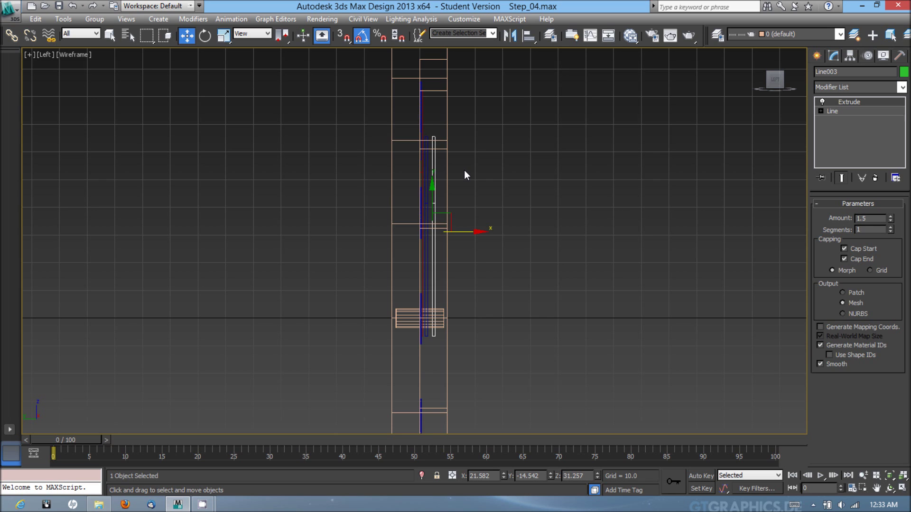
Step: Back in the shaded Front view, slide the green arrow left to X 0, centred on the bolt
key(f)
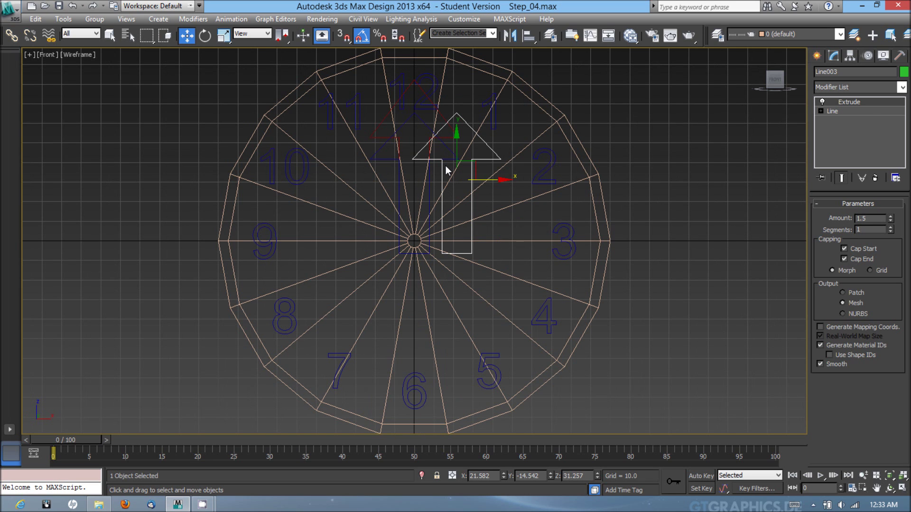
key(F3)
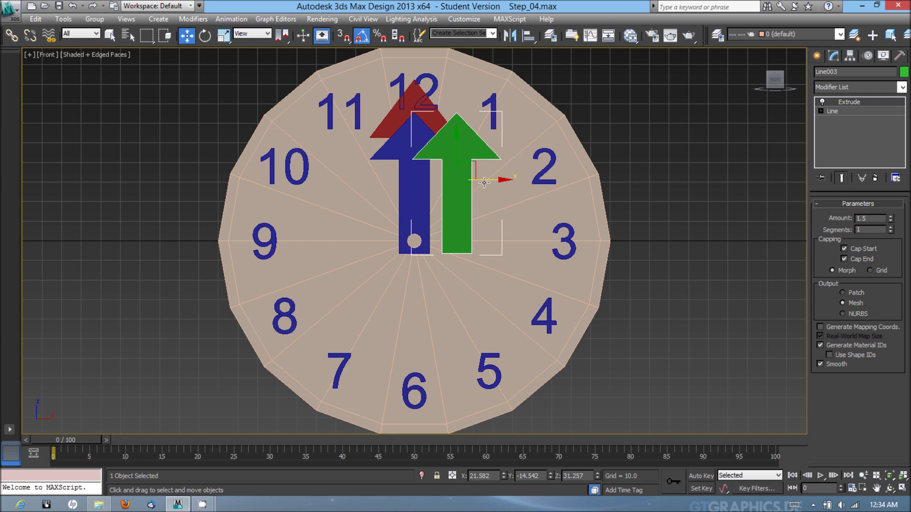
drag(480, 183, 442, 183)
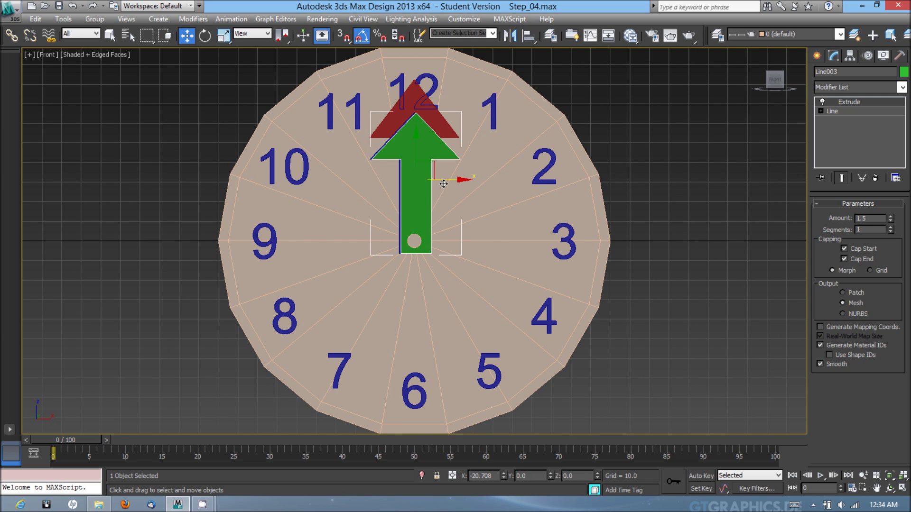
drag(442, 184, 442, 184)
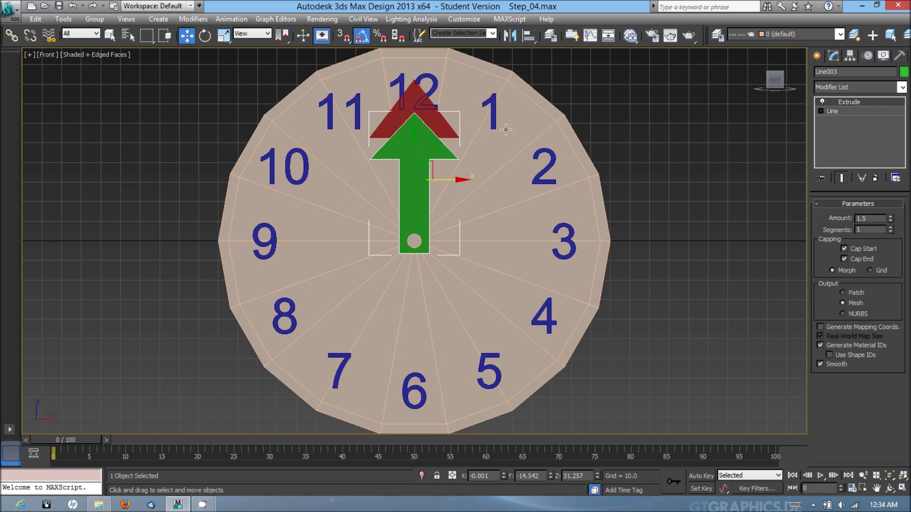
Step: In Line003's Vertex mode, scale the two outer arrowhead corners inward along X
click(834, 112)
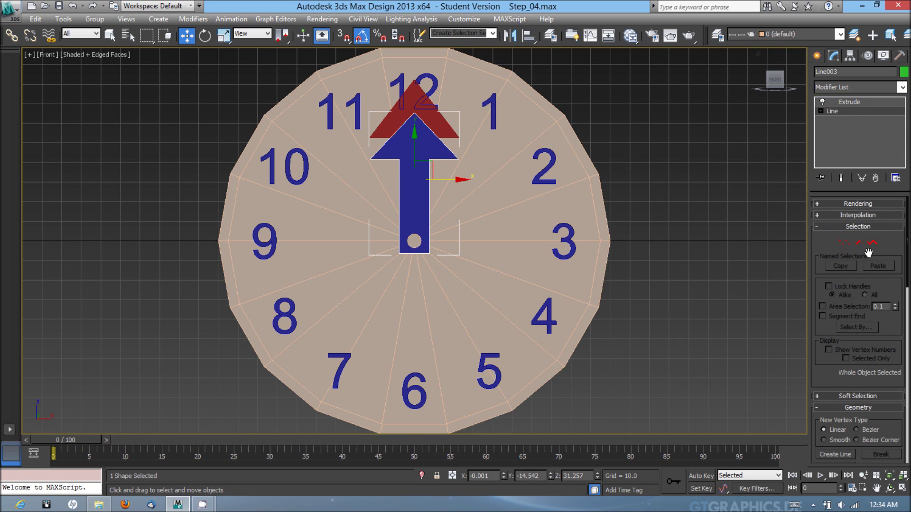
click(844, 243)
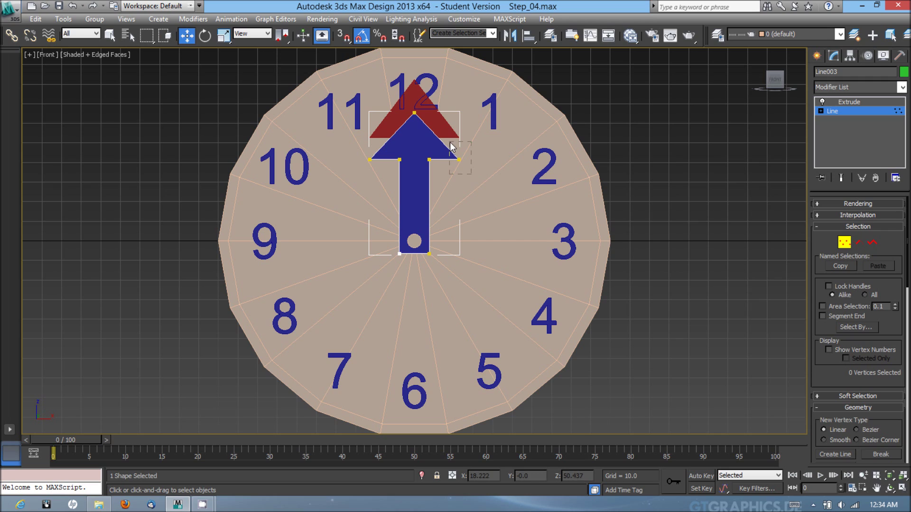
click(464, 161)
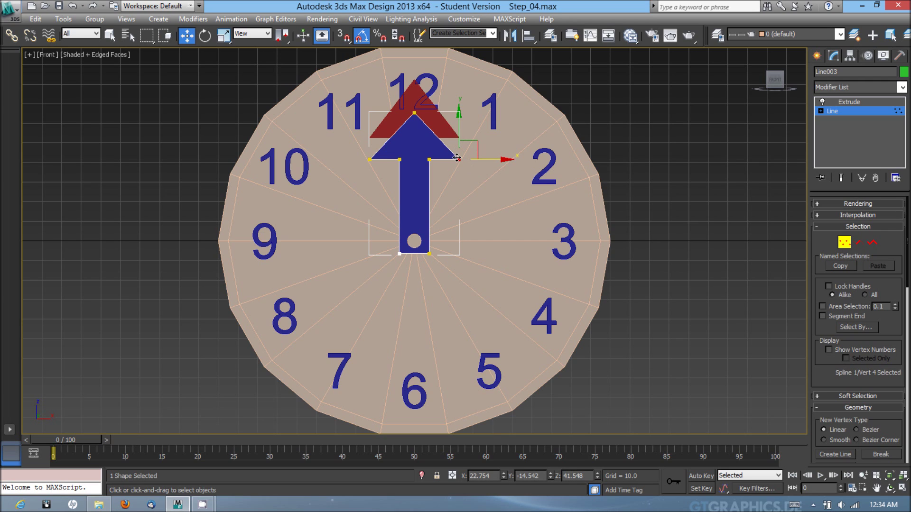
click(370, 158)
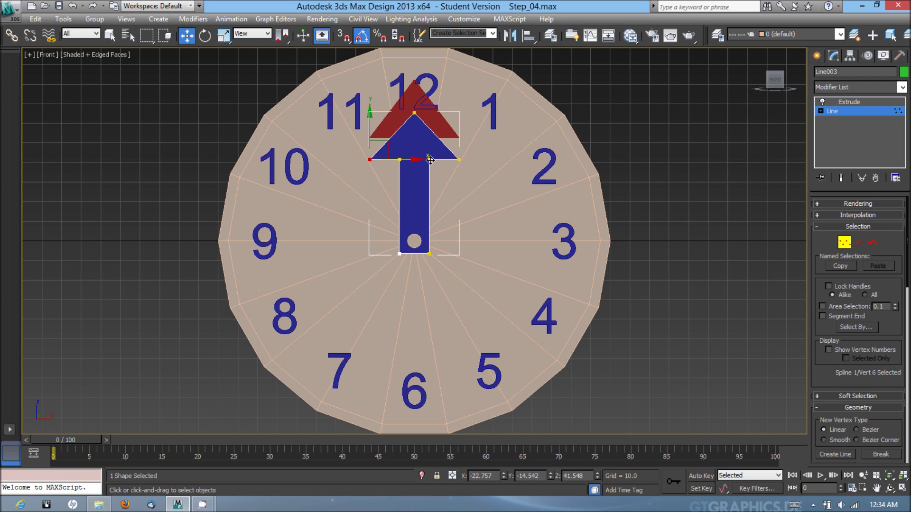
ctrl+click(459, 159)
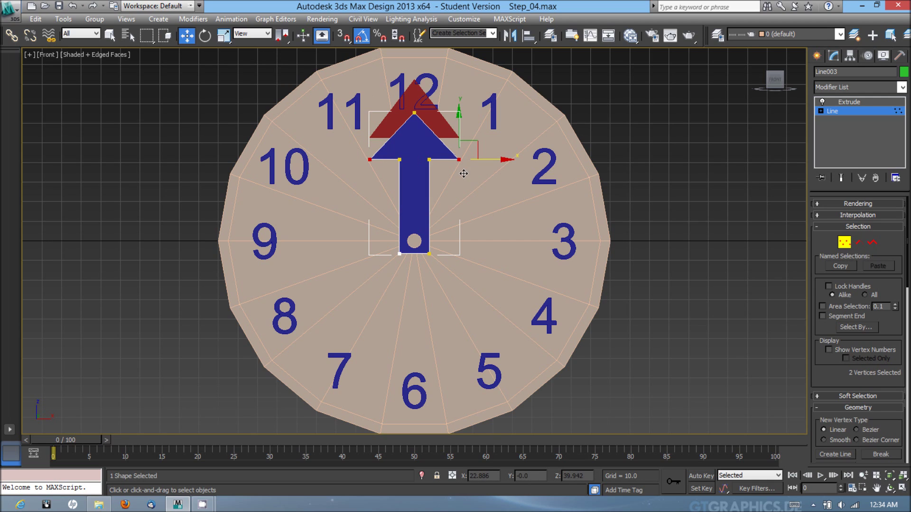
key(r)
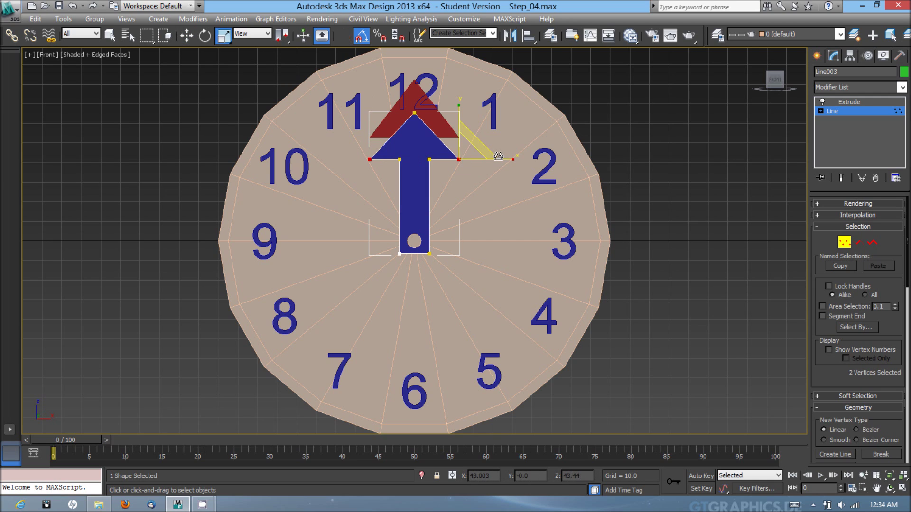
drag(505, 157, 480, 157)
Step: Nudge each outer arrowhead corner slightly inward with Move, then clear the selection
key(w)
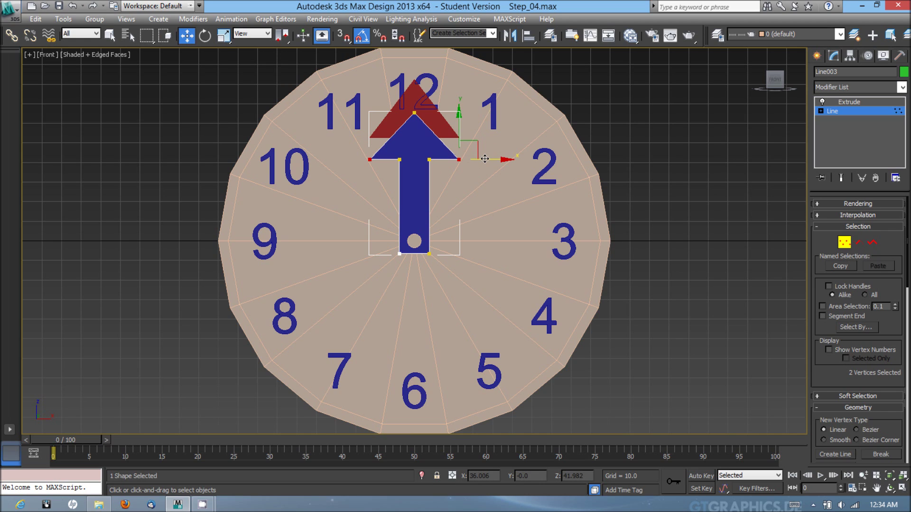
click(459, 160)
drag(489, 161, 479, 161)
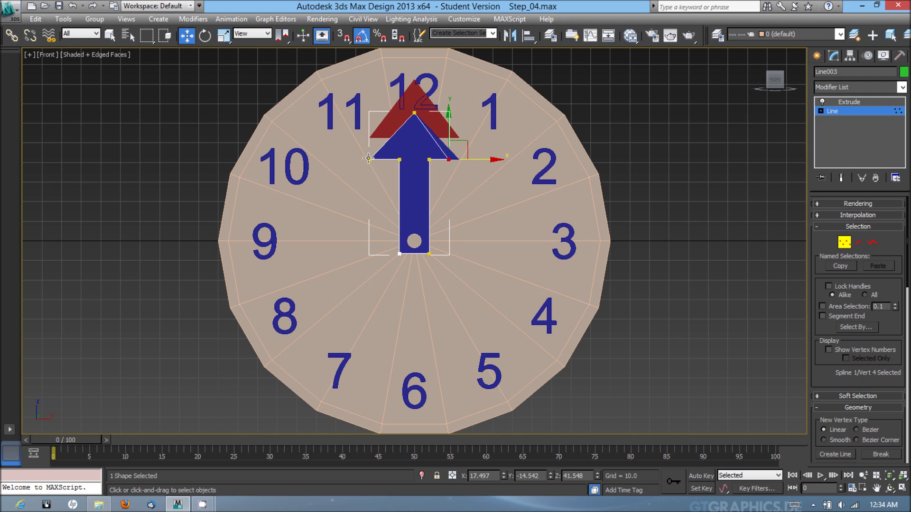
click(368, 158)
drag(403, 161, 414, 161)
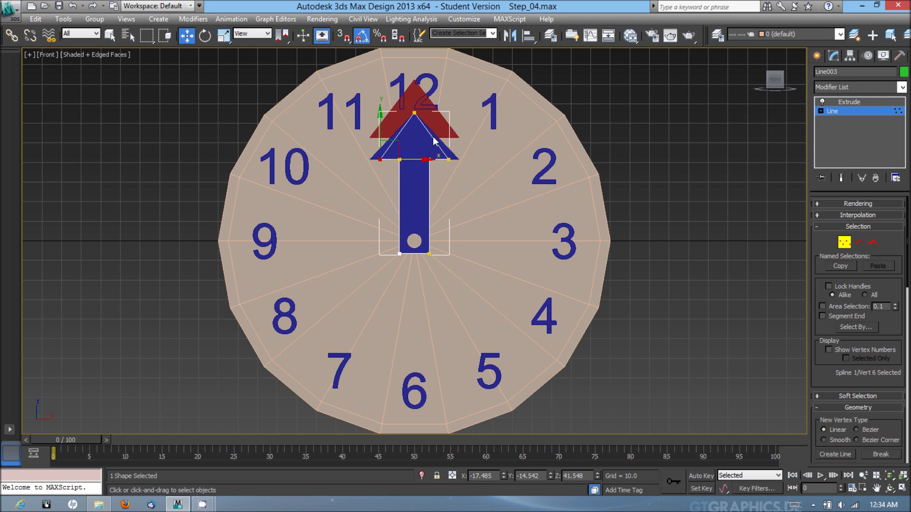
click(417, 157)
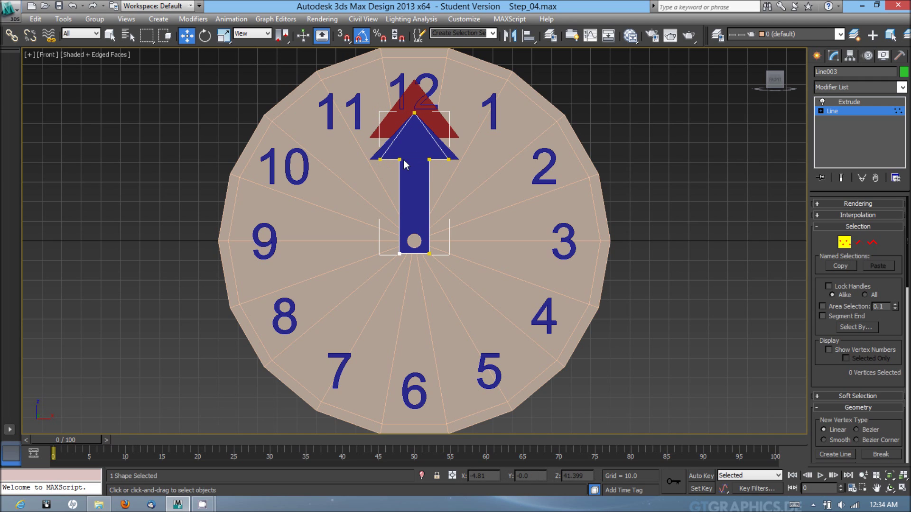
Step: Shift the inner left corner toward the shaft, then raise the arrowhead tip and base vertices
click(405, 162)
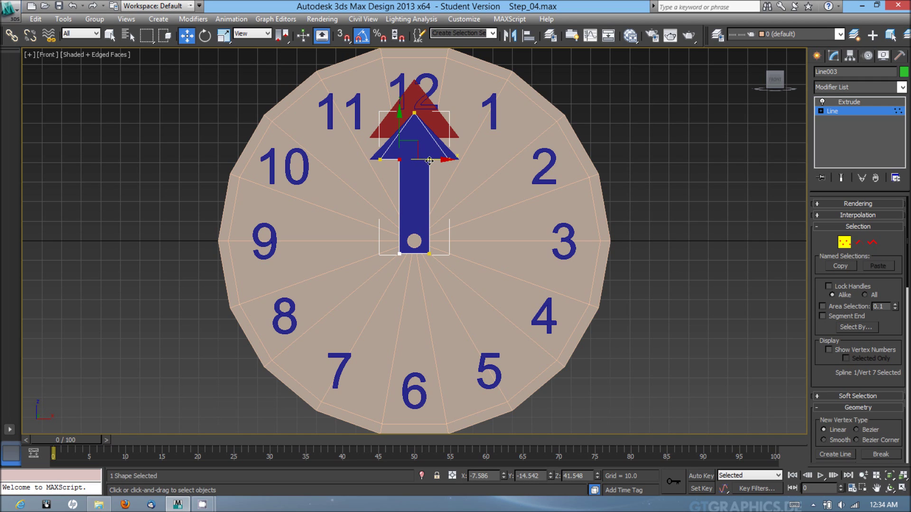
drag(430, 161, 446, 158)
click(429, 160)
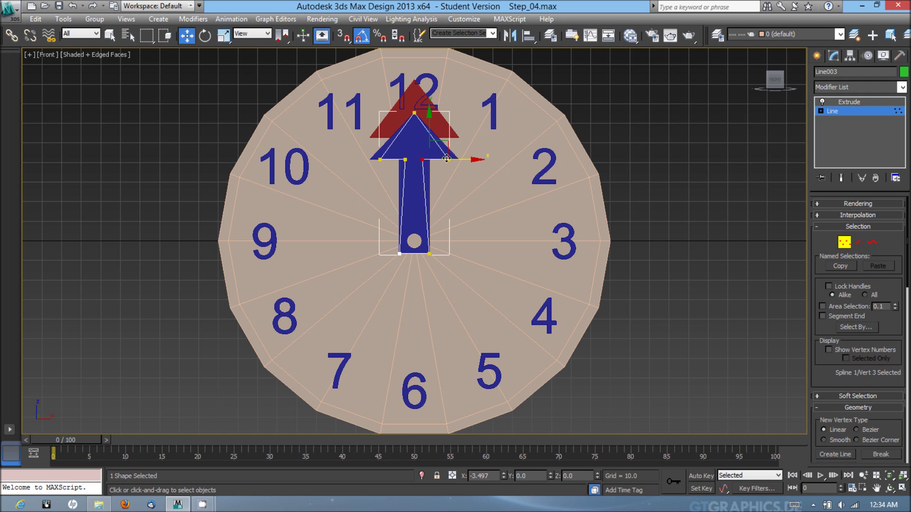
click(414, 113)
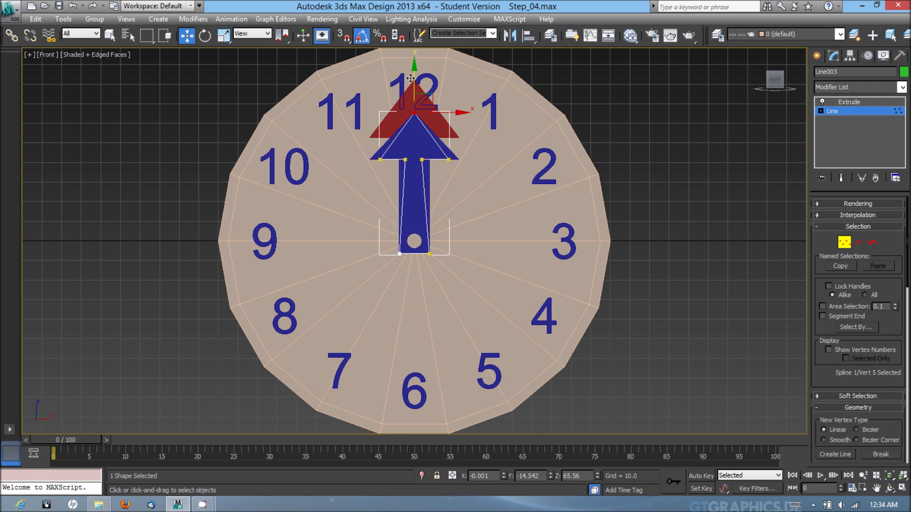
drag(413, 82, 413, 56)
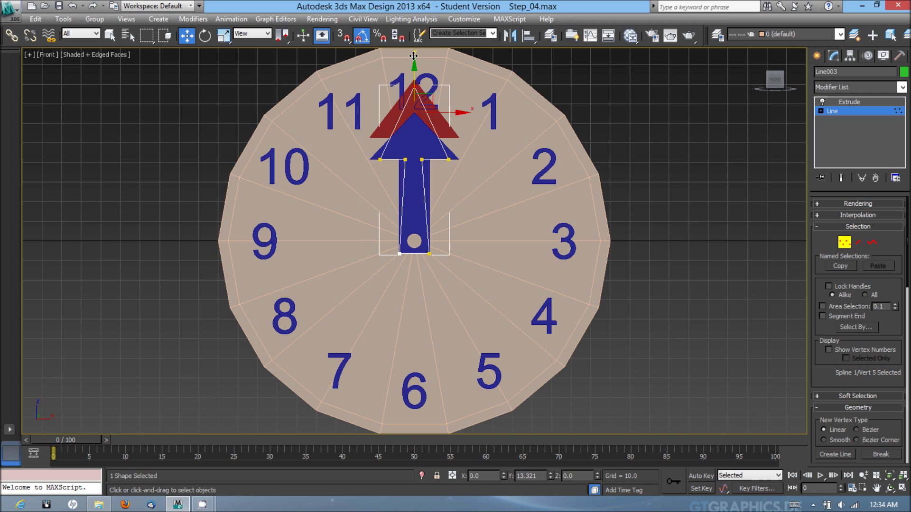
drag(356, 143, 468, 186)
drag(422, 133, 425, 100)
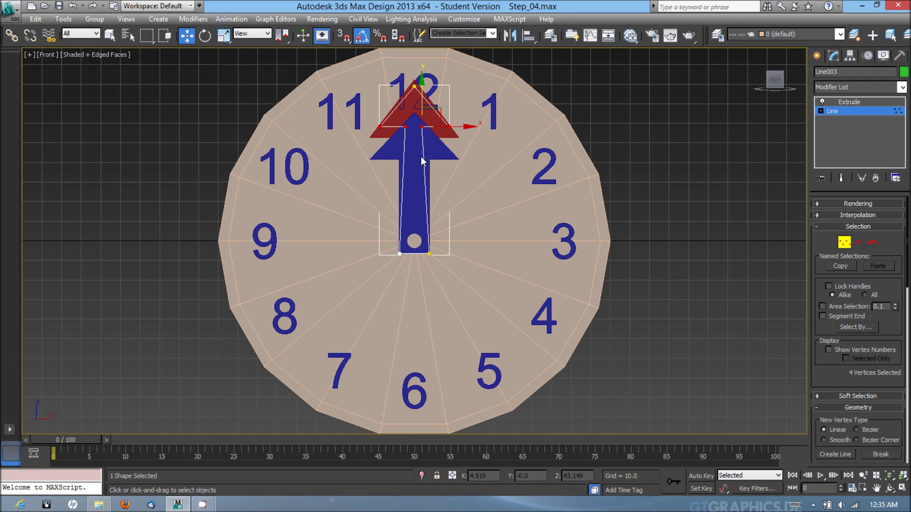
Step: Push the tip further up toward the 12, raise the base to follow, and exit Vertex mode
click(418, 83)
drag(418, 81, 416, 71)
drag(374, 121, 453, 138)
drag(448, 97, 448, 76)
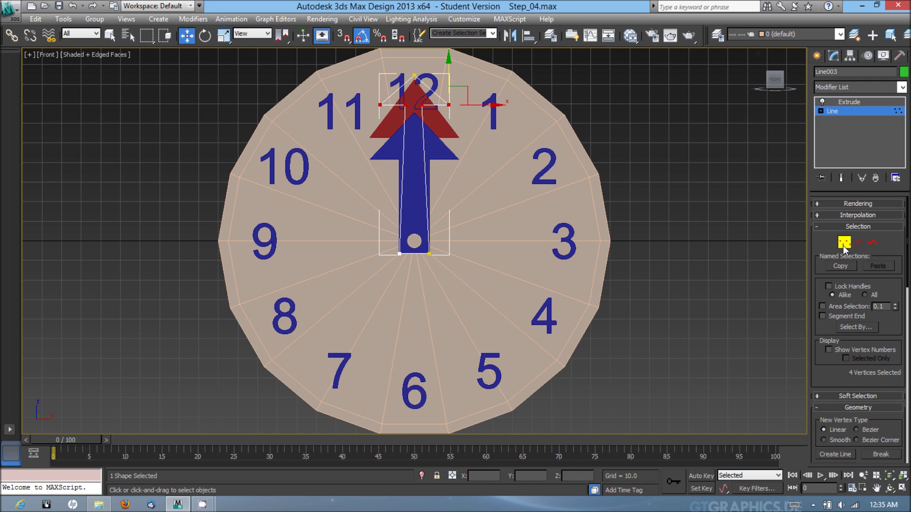
click(849, 112)
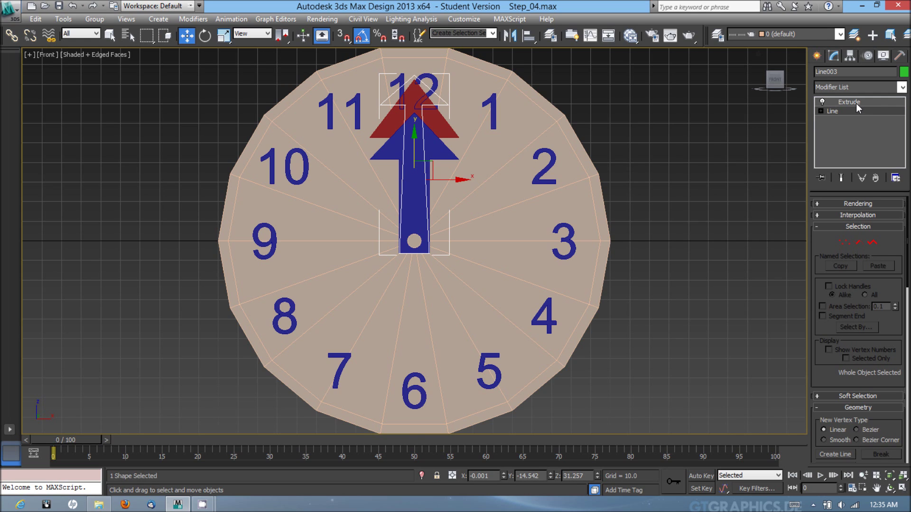
Step: With Affect Pivot Only, align Line003's pivot to the Bolt's pivot in X, Y and Z
click(856, 103)
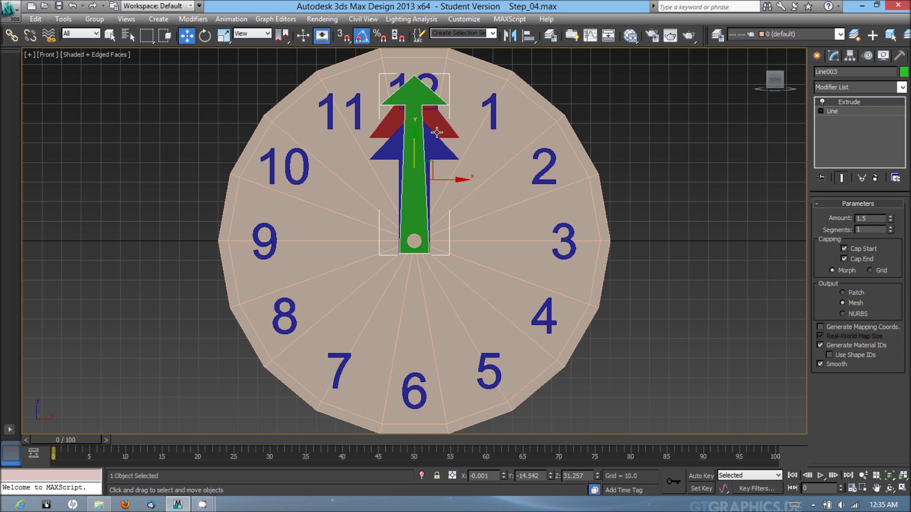
click(851, 57)
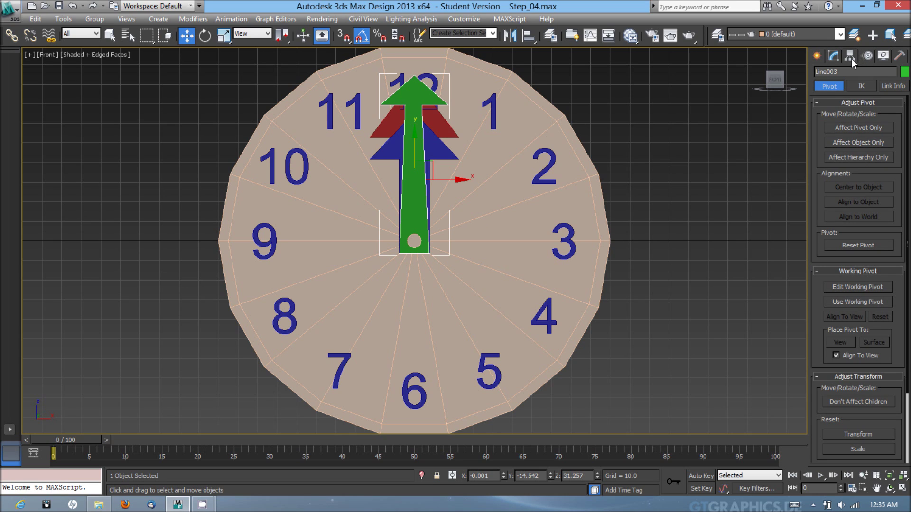
click(868, 127)
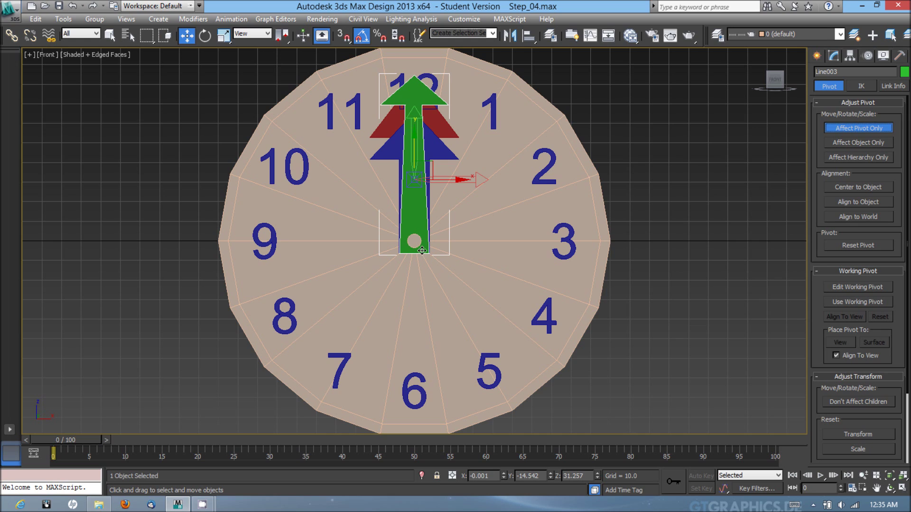
key(alt+a)
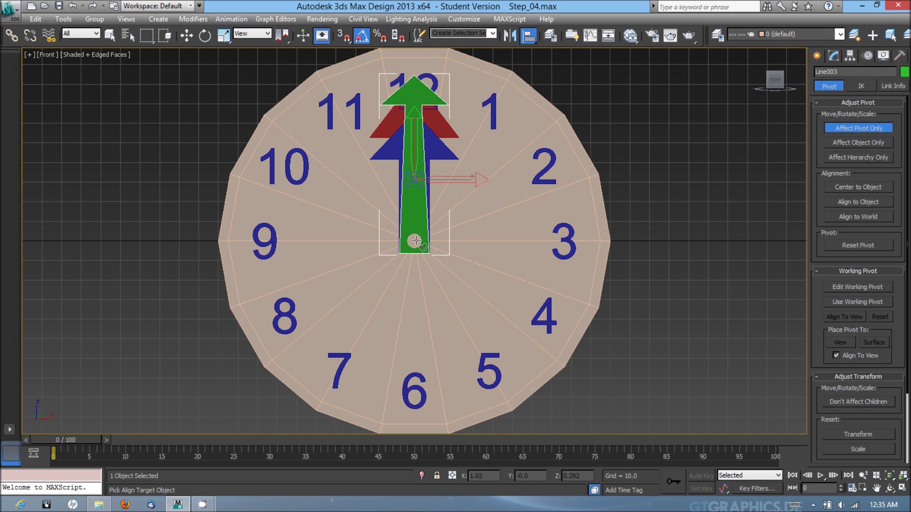
click(416, 241)
click(636, 158)
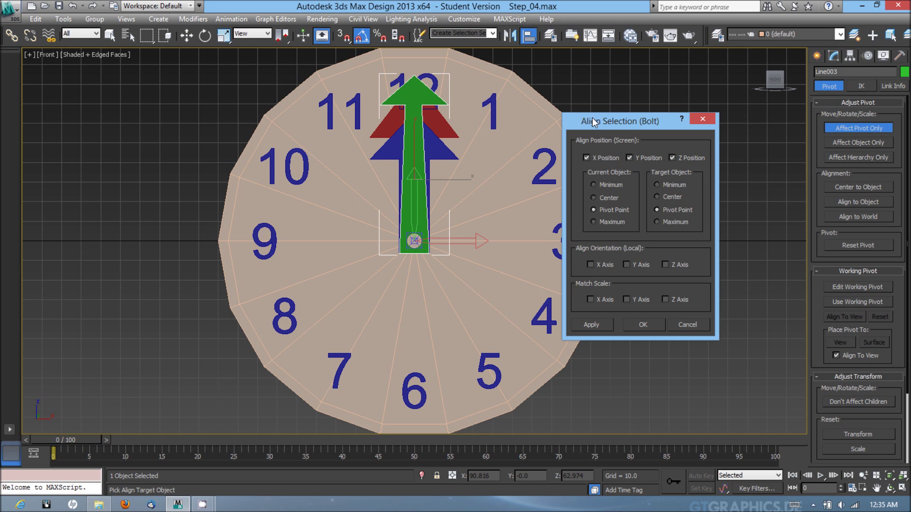
drag(594, 124, 643, 92)
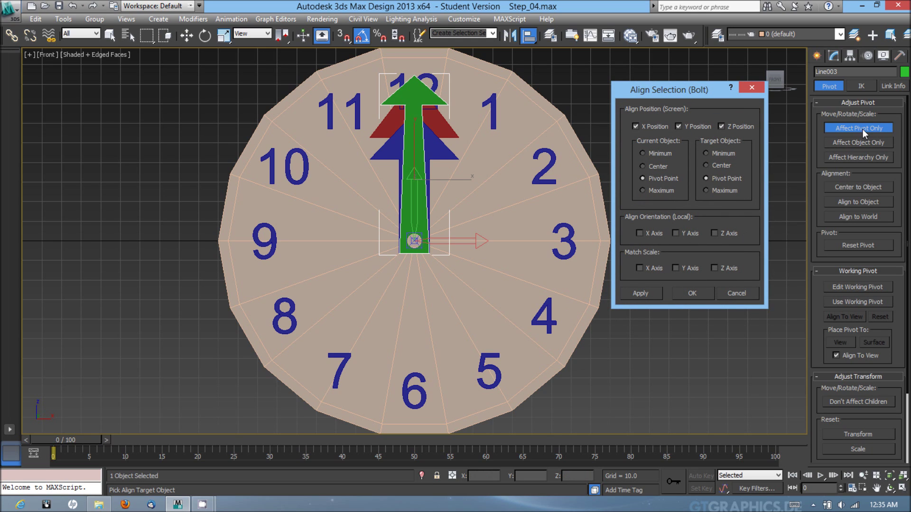
click(692, 293)
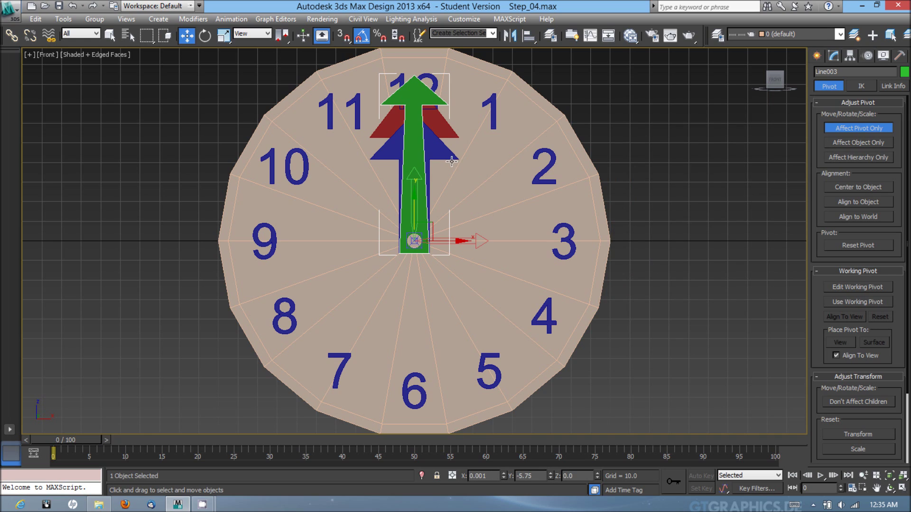
click(858, 129)
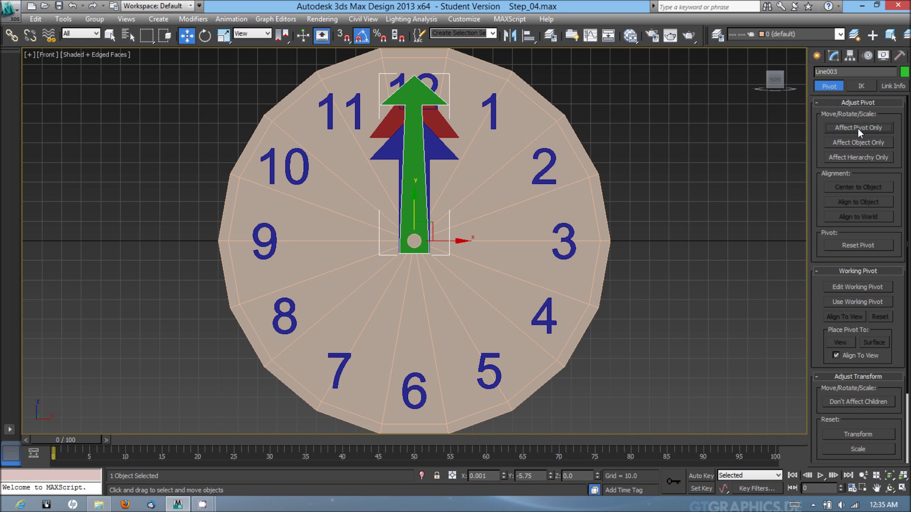
key(e)
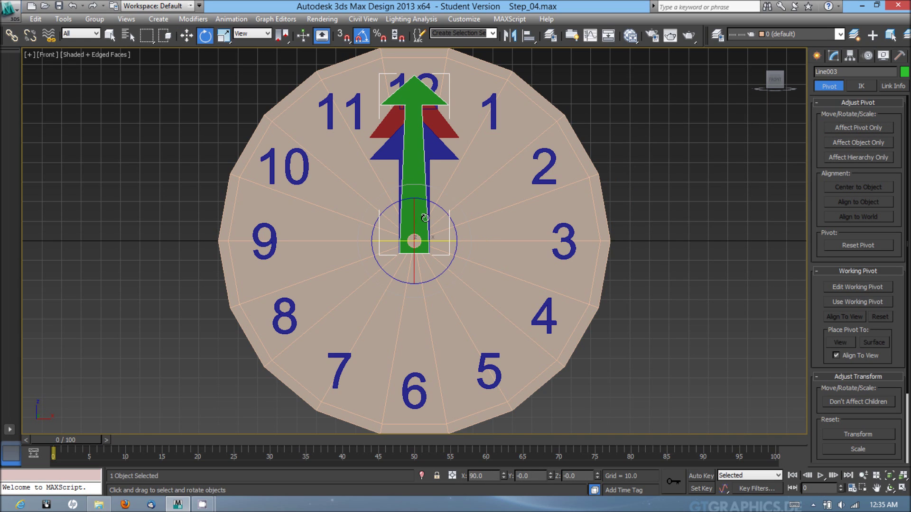
Step: Rotate the green hand toward 3, align the blue hand's pivot to the Bolt, and rotate it toward 2
drag(457, 213, 454, 302)
click(416, 146)
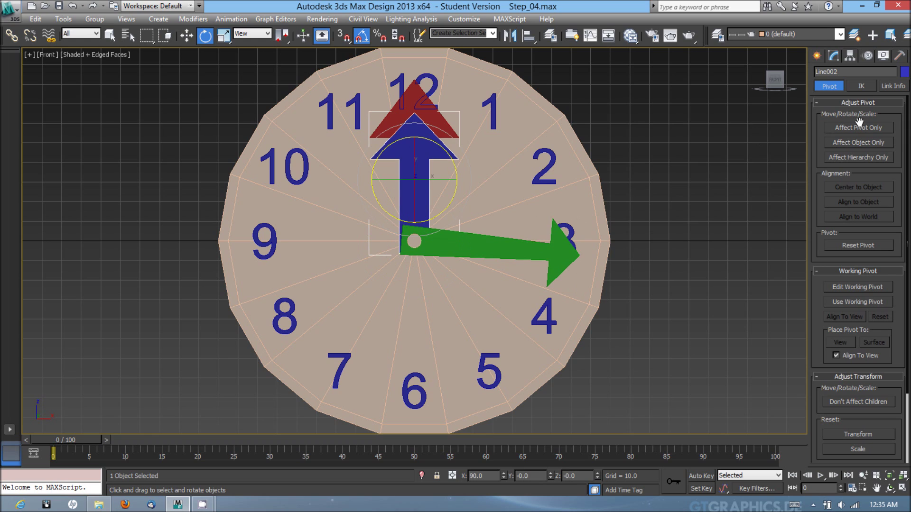
click(836, 130)
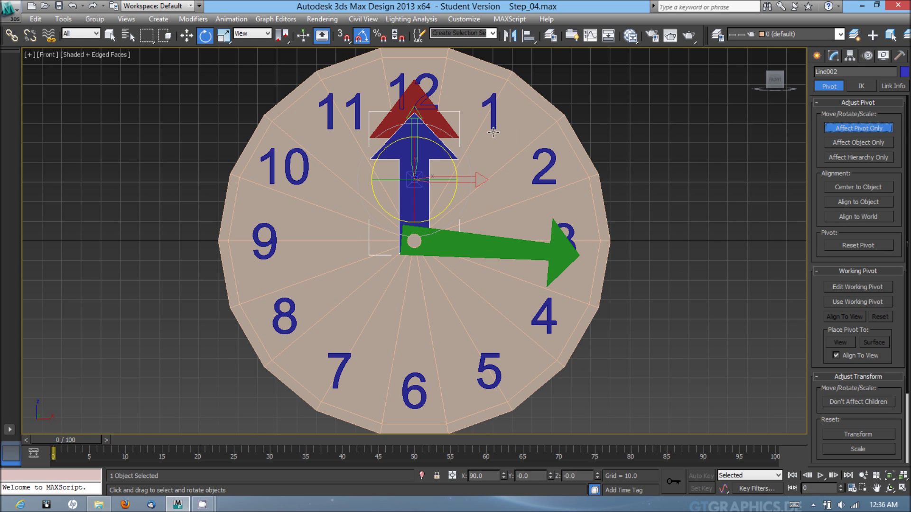
key(alt+a)
click(414, 241)
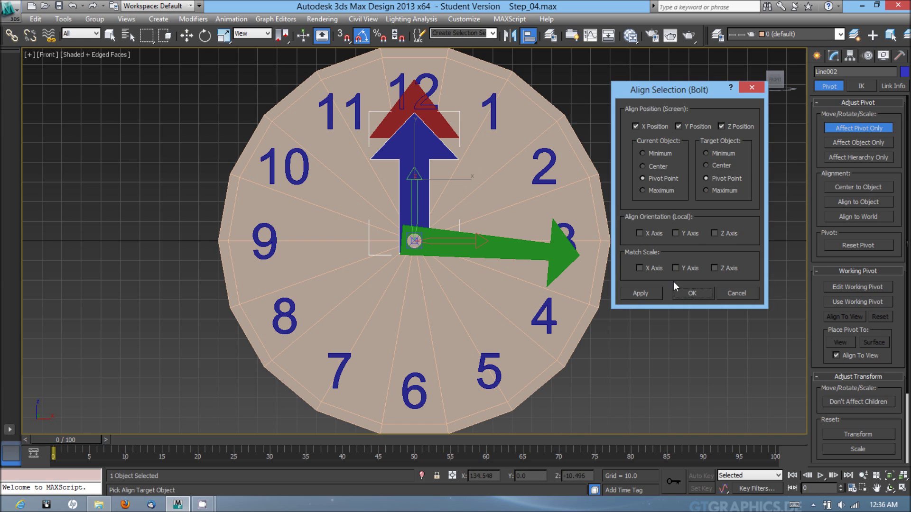
click(682, 293)
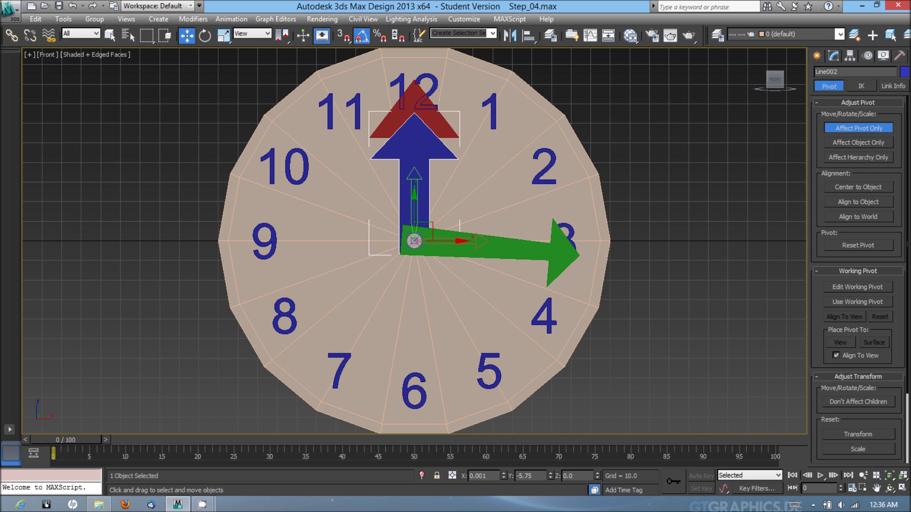
click(859, 128)
key(e)
drag(437, 206, 466, 218)
Step: Centre the red hand's pivot, then align it to the Bolt's pivot
click(428, 125)
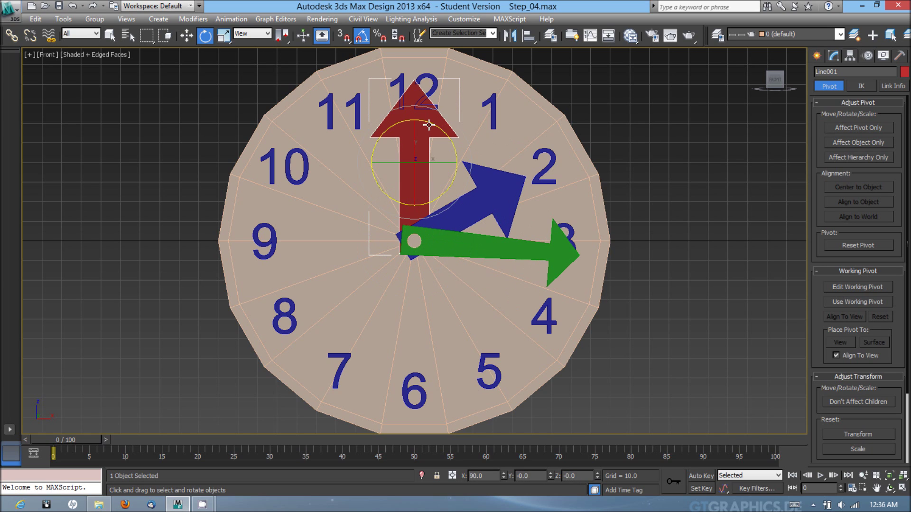
click(853, 127)
click(845, 187)
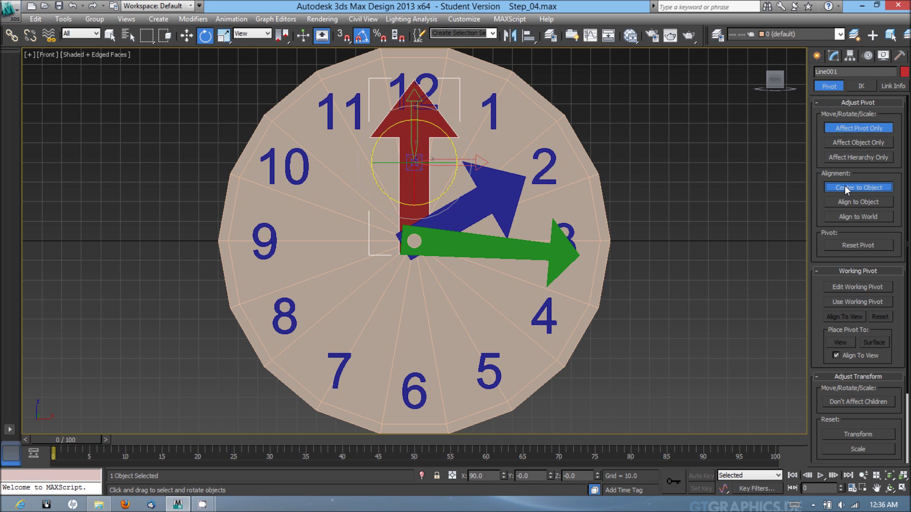
key(alt+a)
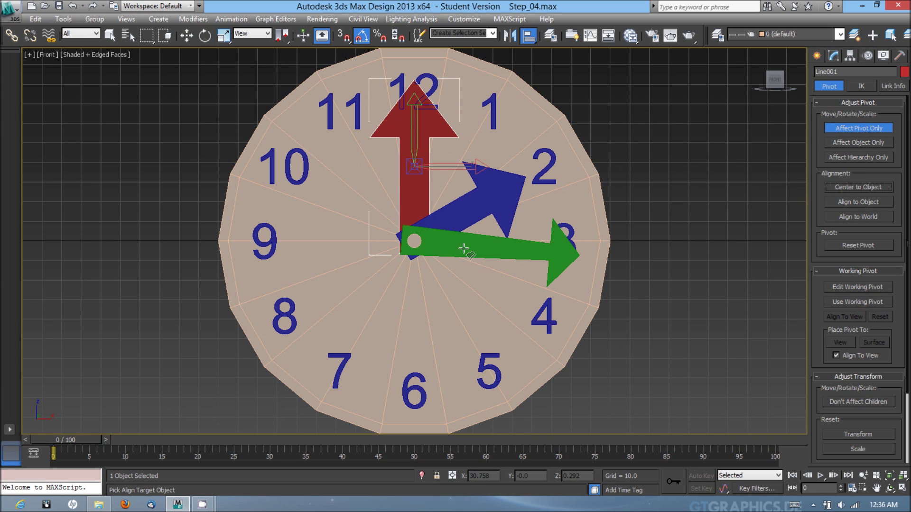
click(404, 247)
click(704, 291)
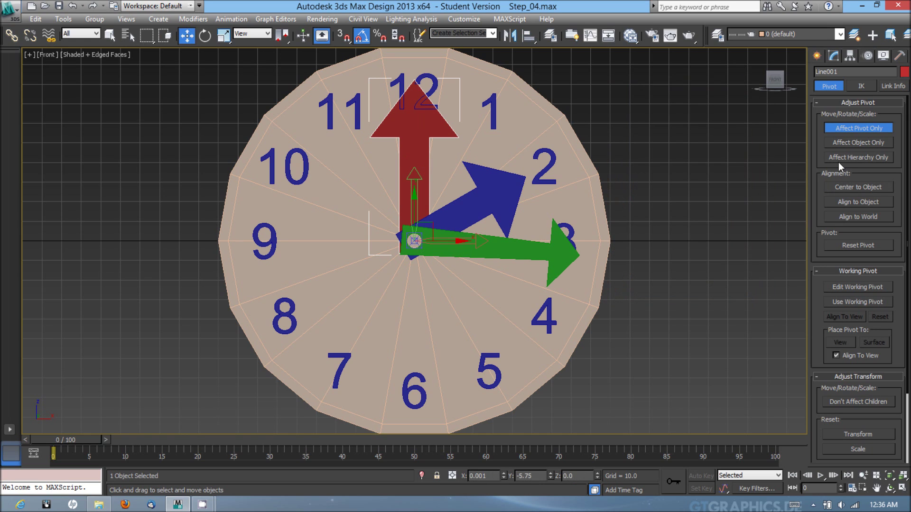
click(850, 129)
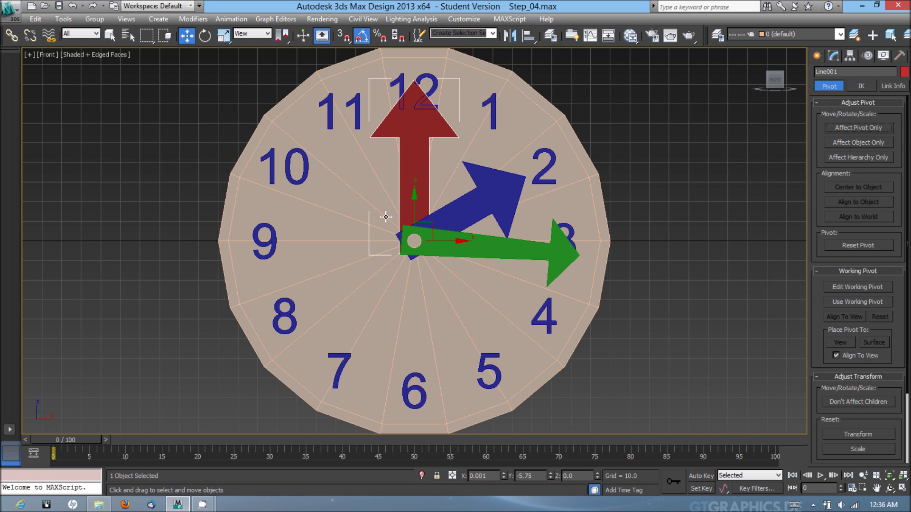
Step: Switch to Perspective, zoom out and orbit to see the clock's thickness and the fanned hands
key(p)
scroll(402, 147, down, 2)
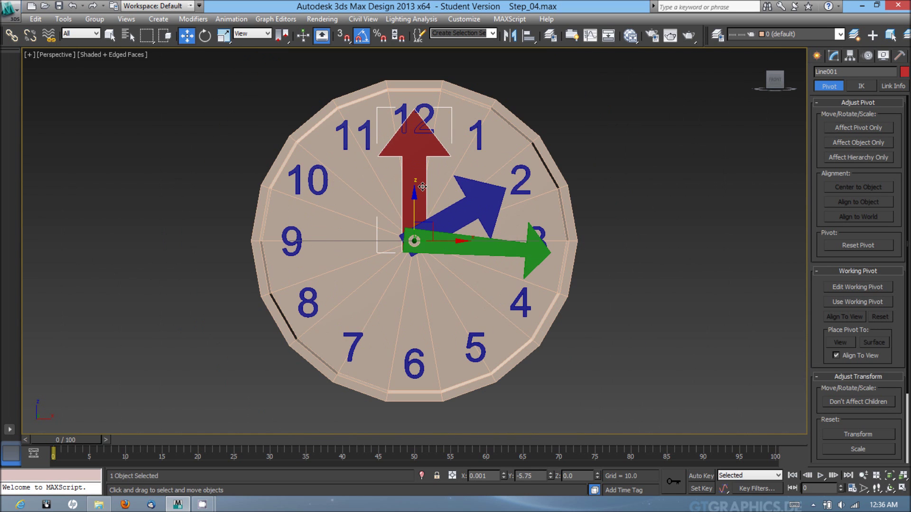
alt+middle_drag(402, 148, 411, 219)
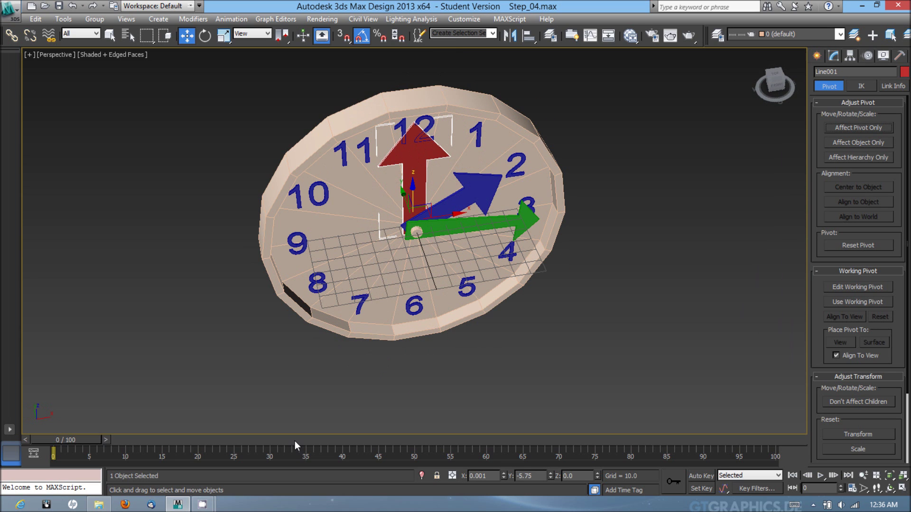